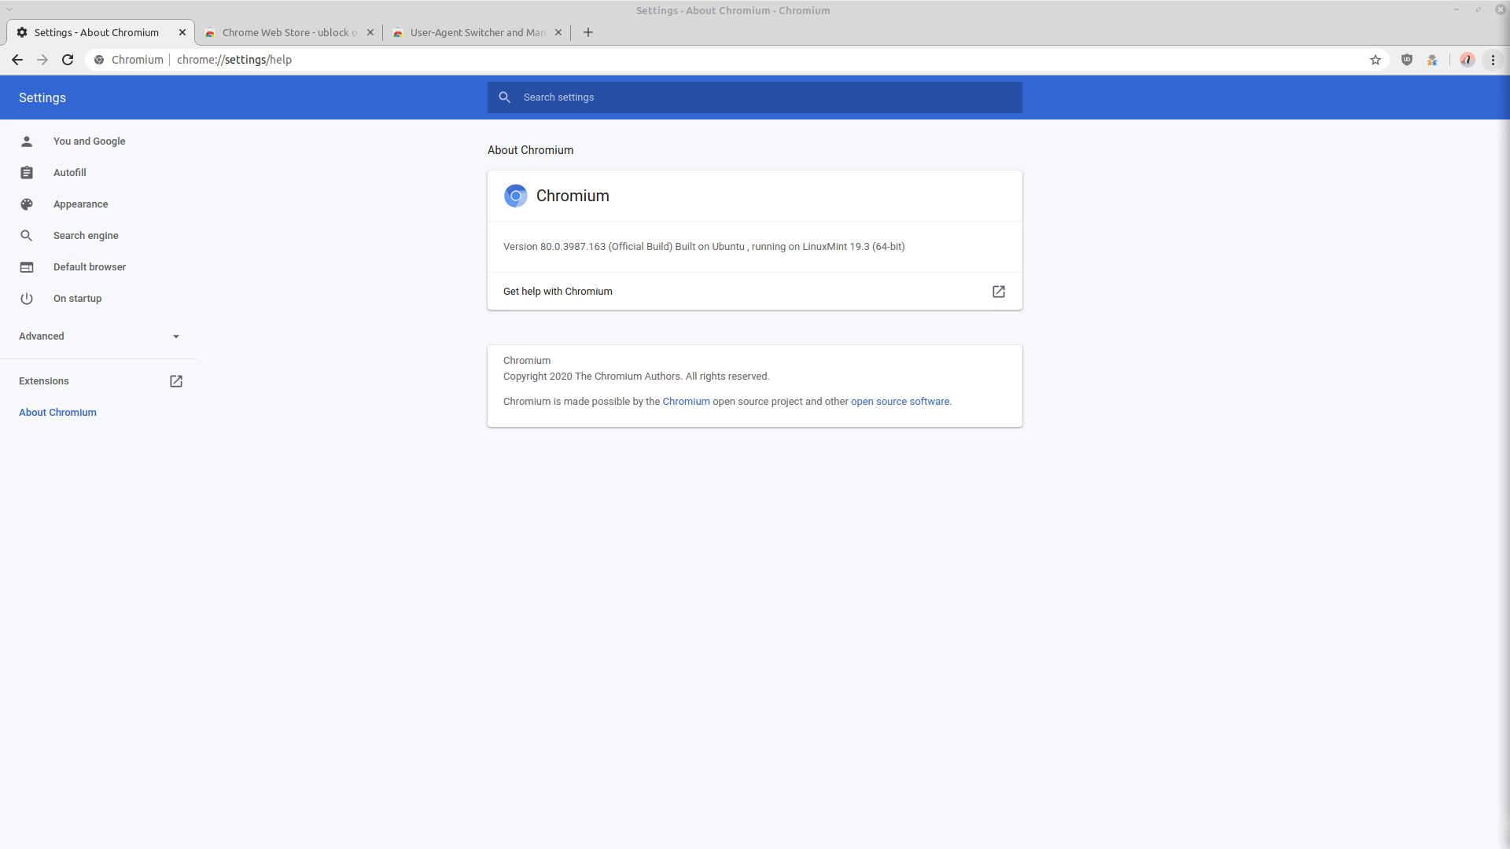
# Open the browser settings and set the search engine used in the address bar to DuckDuckGo
pyautogui.click(1493, 59)
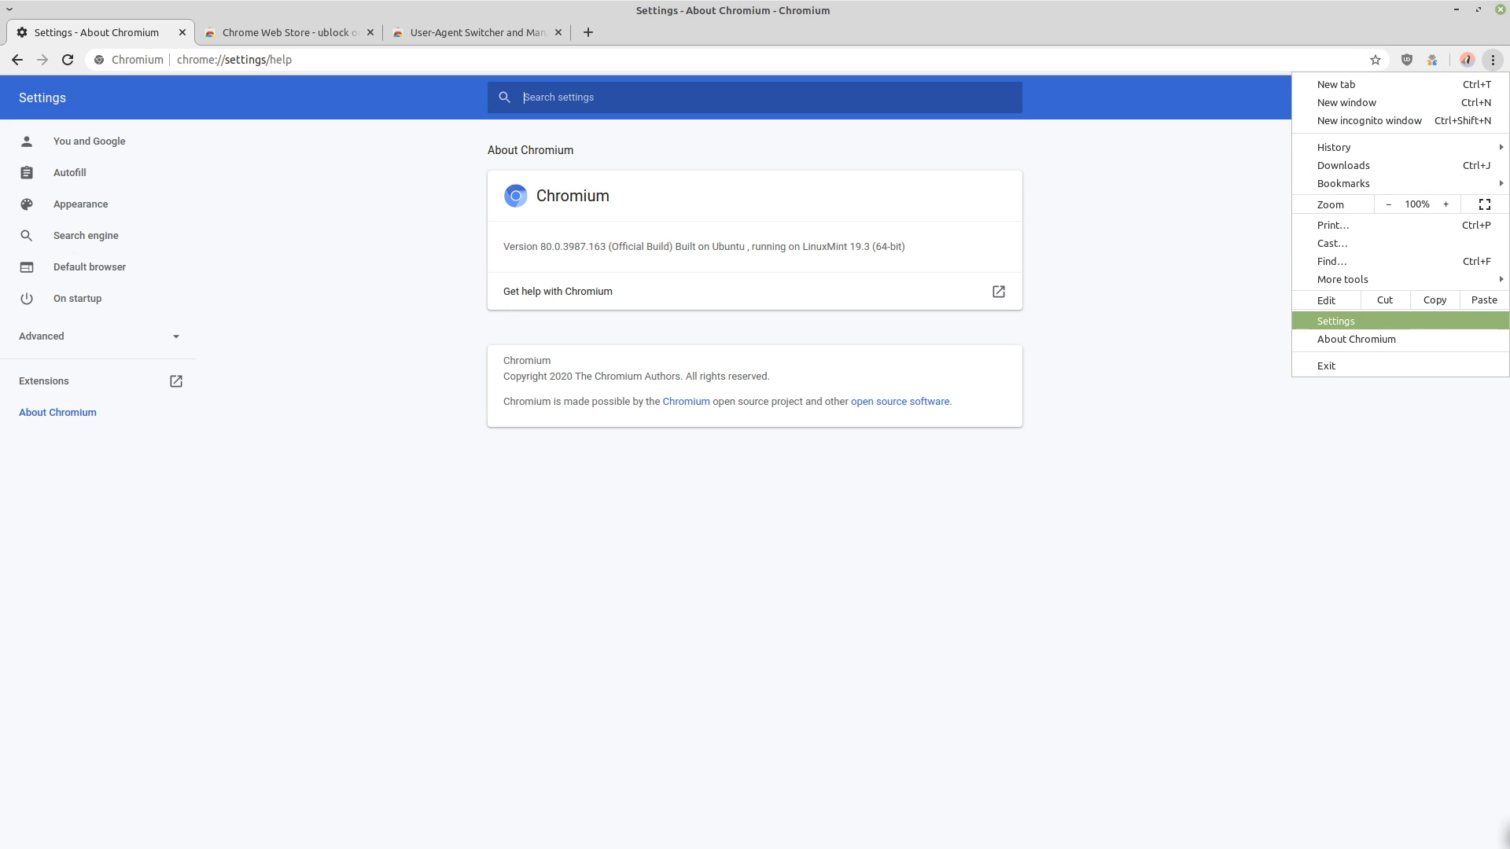
pyautogui.click(1336, 321)
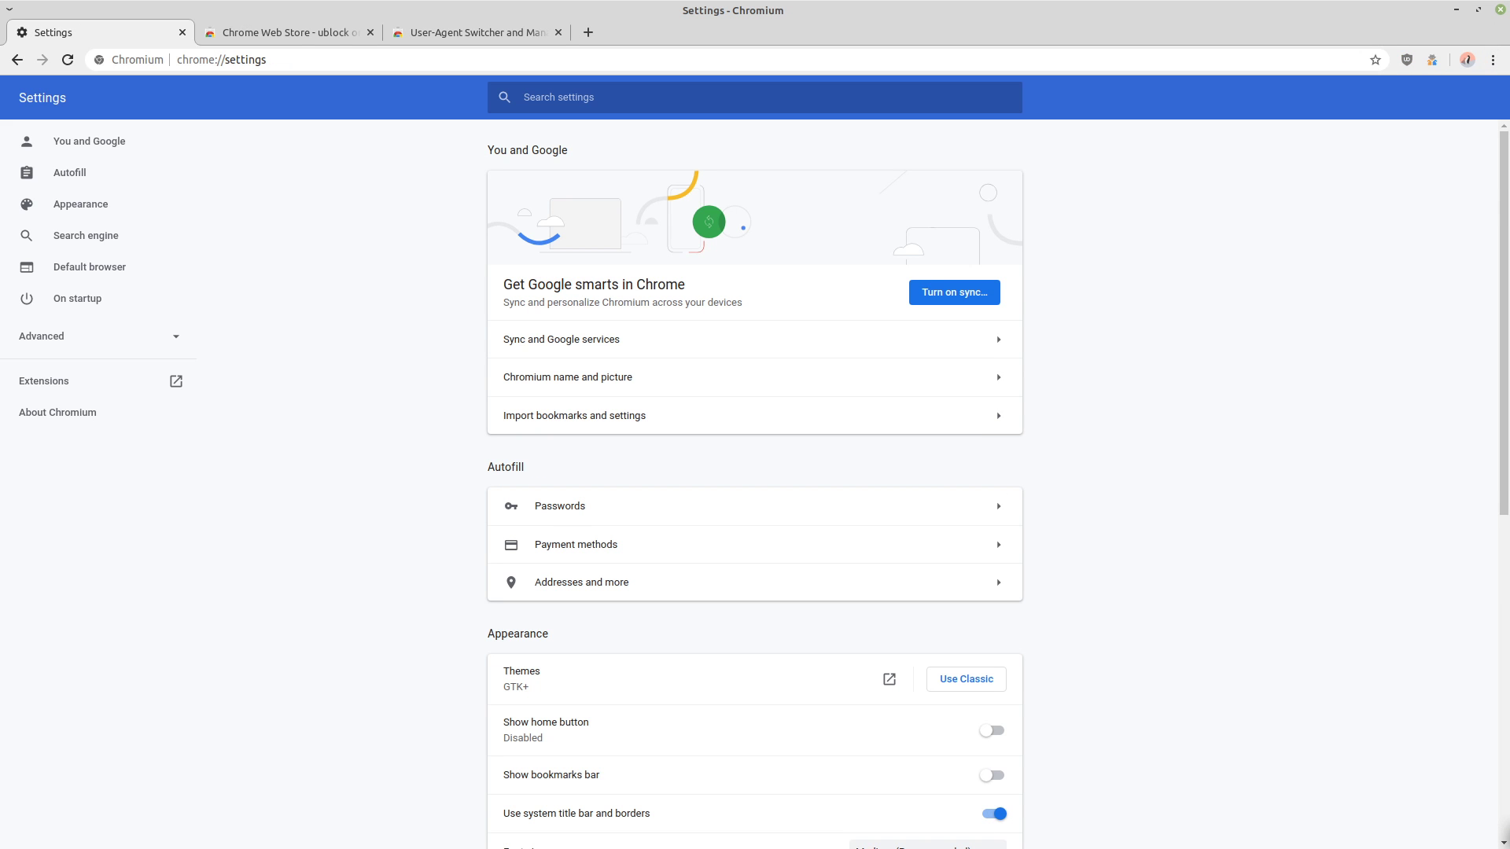
pyautogui.scroll(-5, 755, 472)
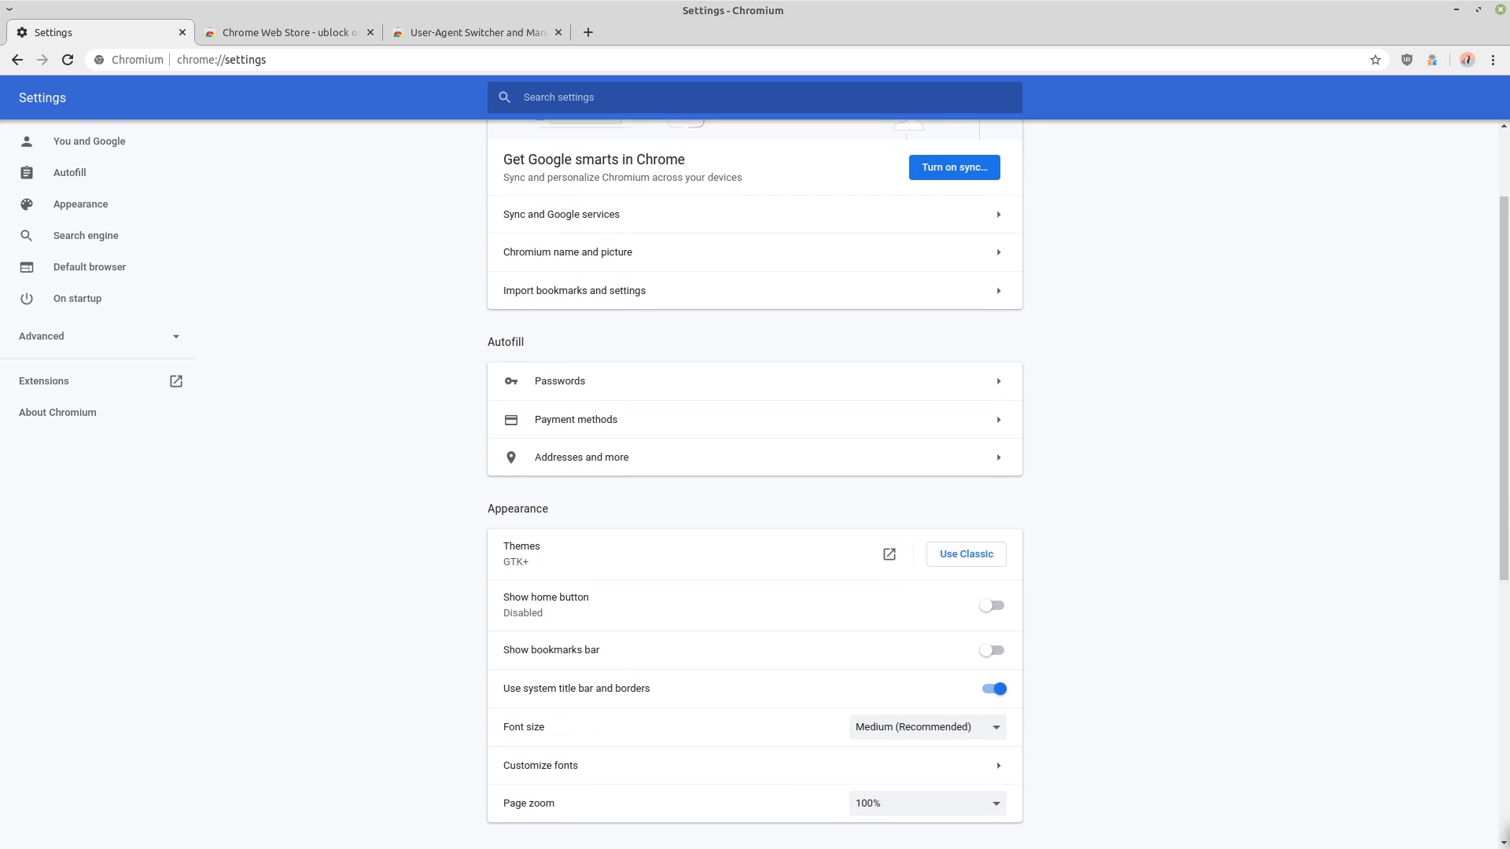
pyautogui.scroll(-2, 755, 472)
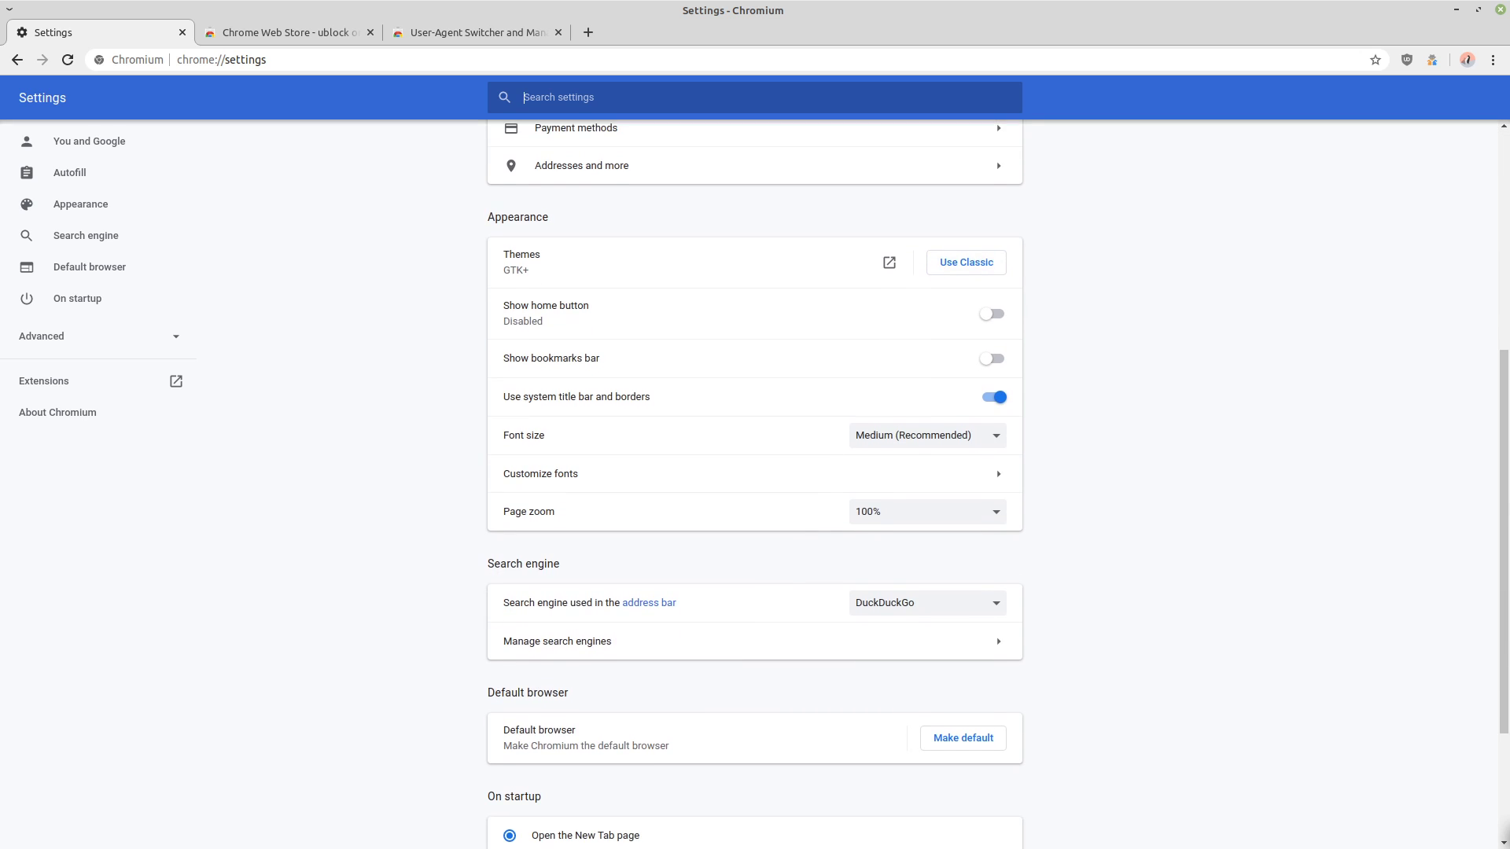
pyautogui.click(927, 603)
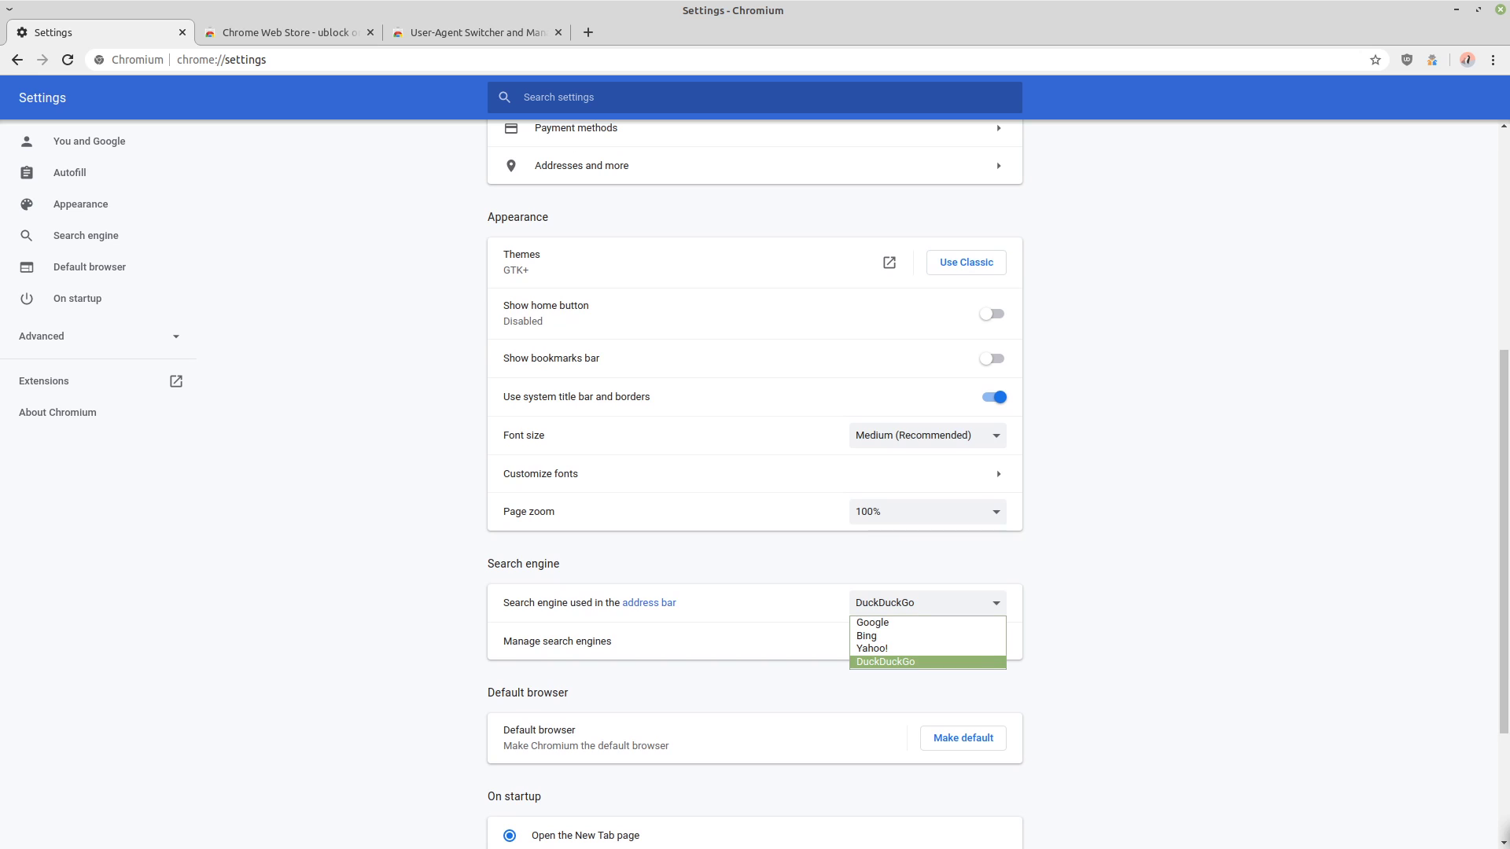
pyautogui.click(927, 622)
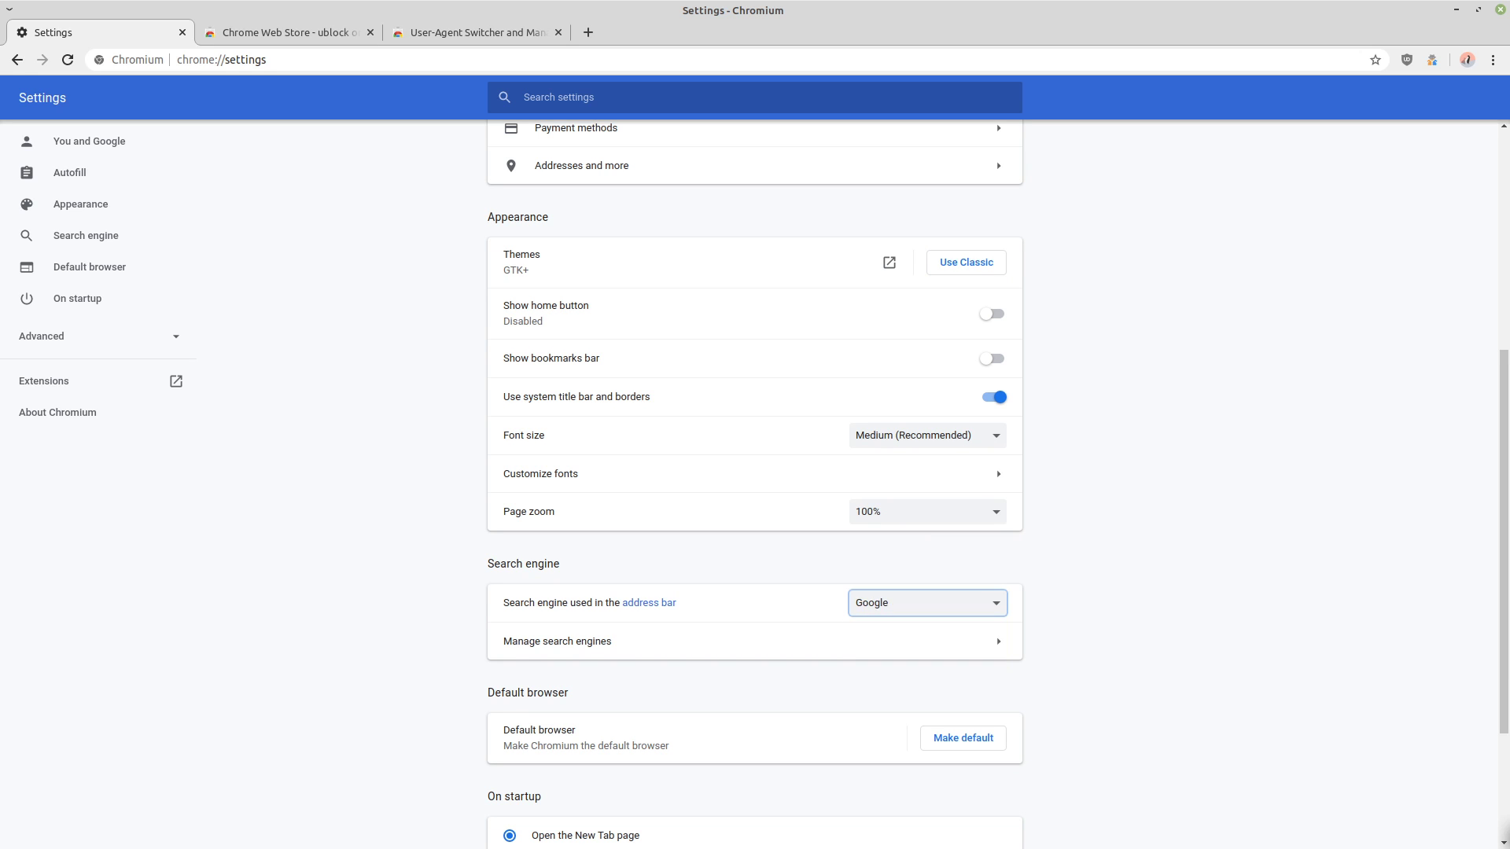
pyautogui.click(926, 603)
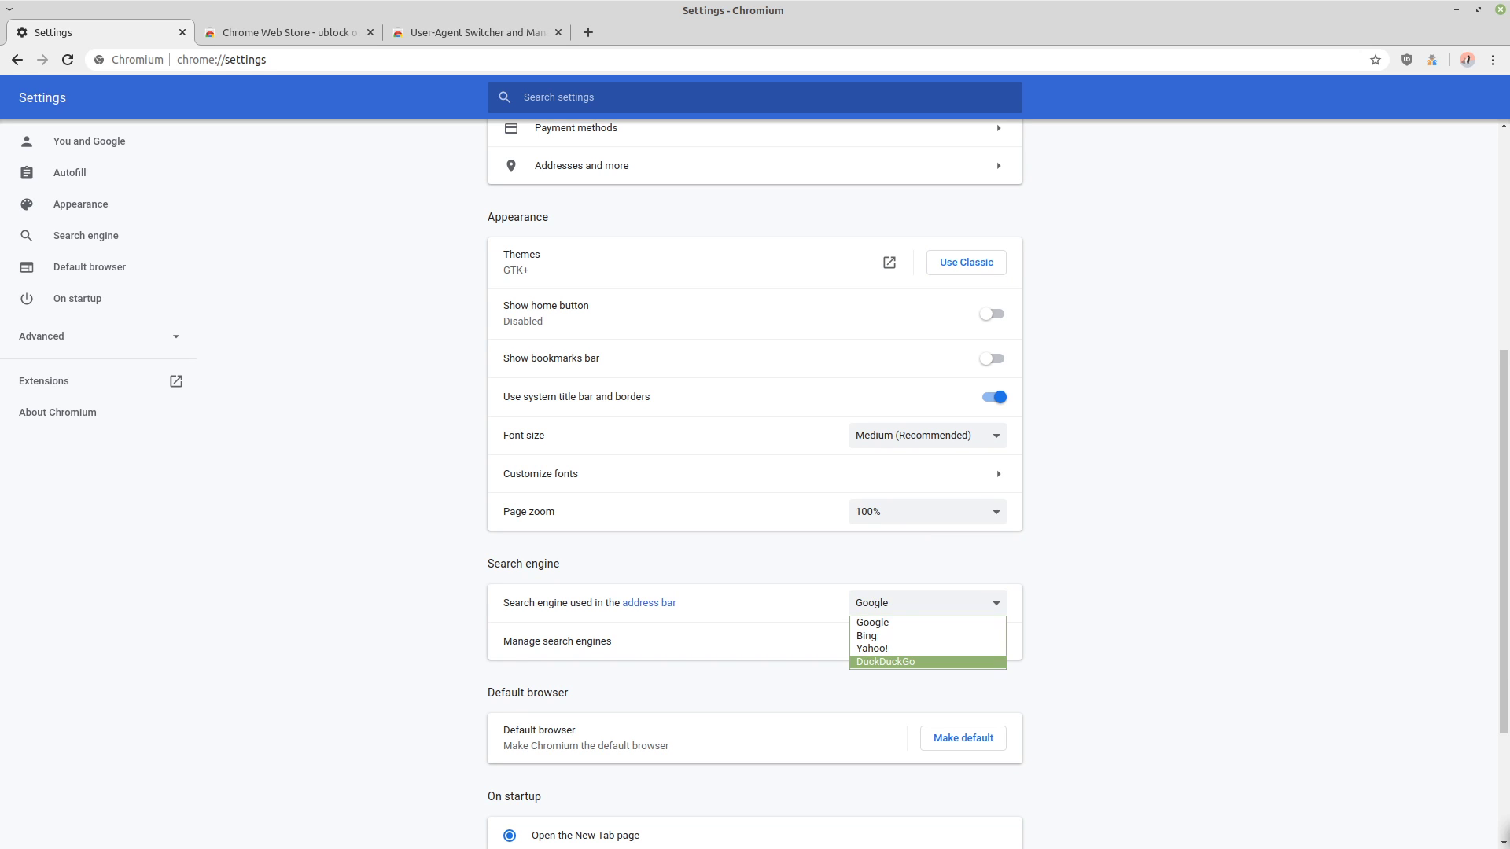
pyautogui.click(926, 662)
# Expand the advanced settings and toggle Allow Chromium sign-in on and back off under Privacy and security
pyautogui.scroll(-5, 755, 472)
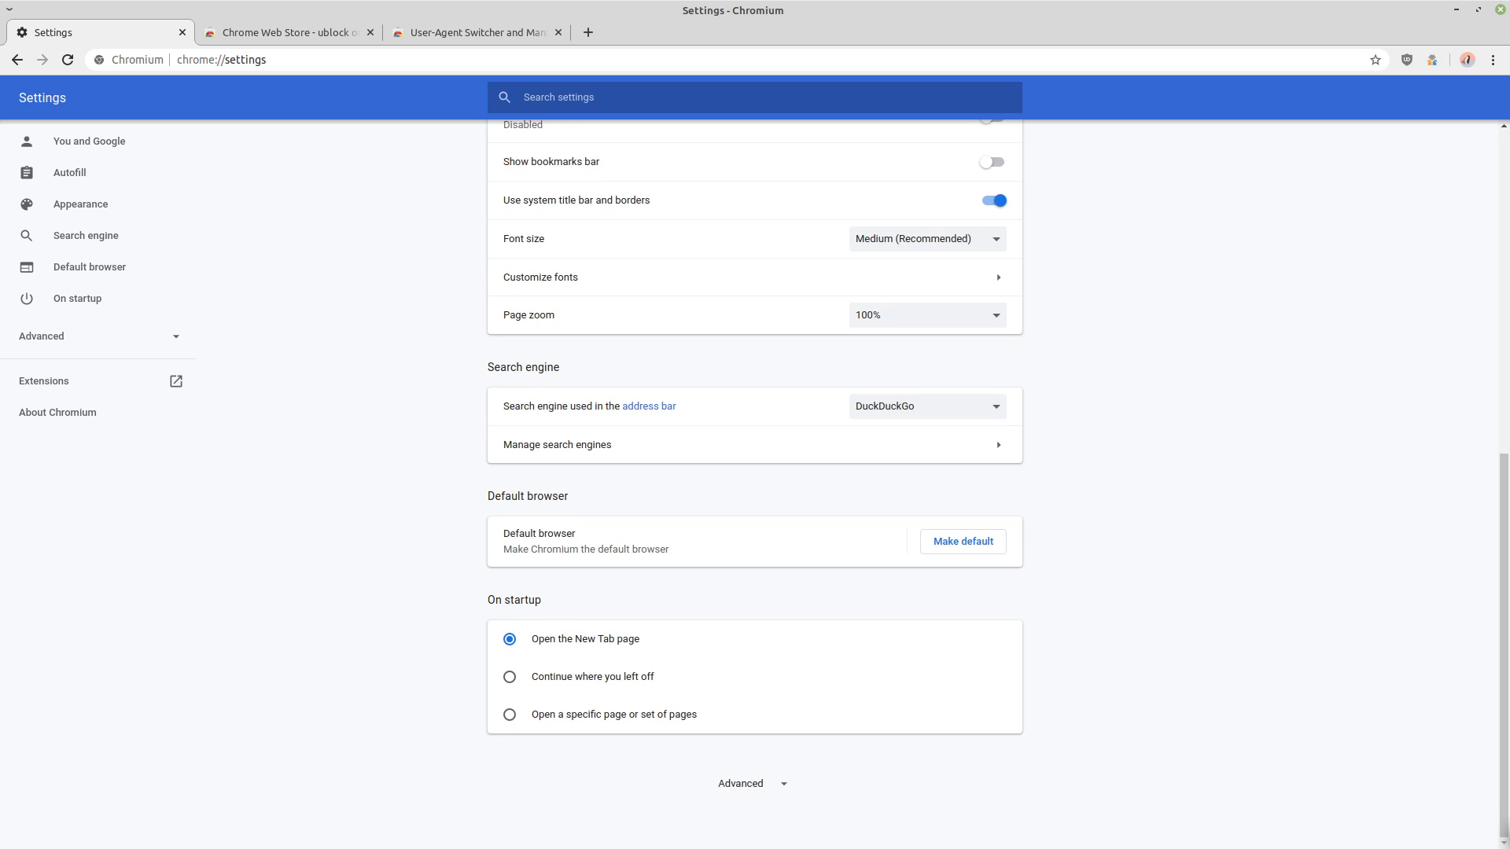
pyautogui.click(752, 783)
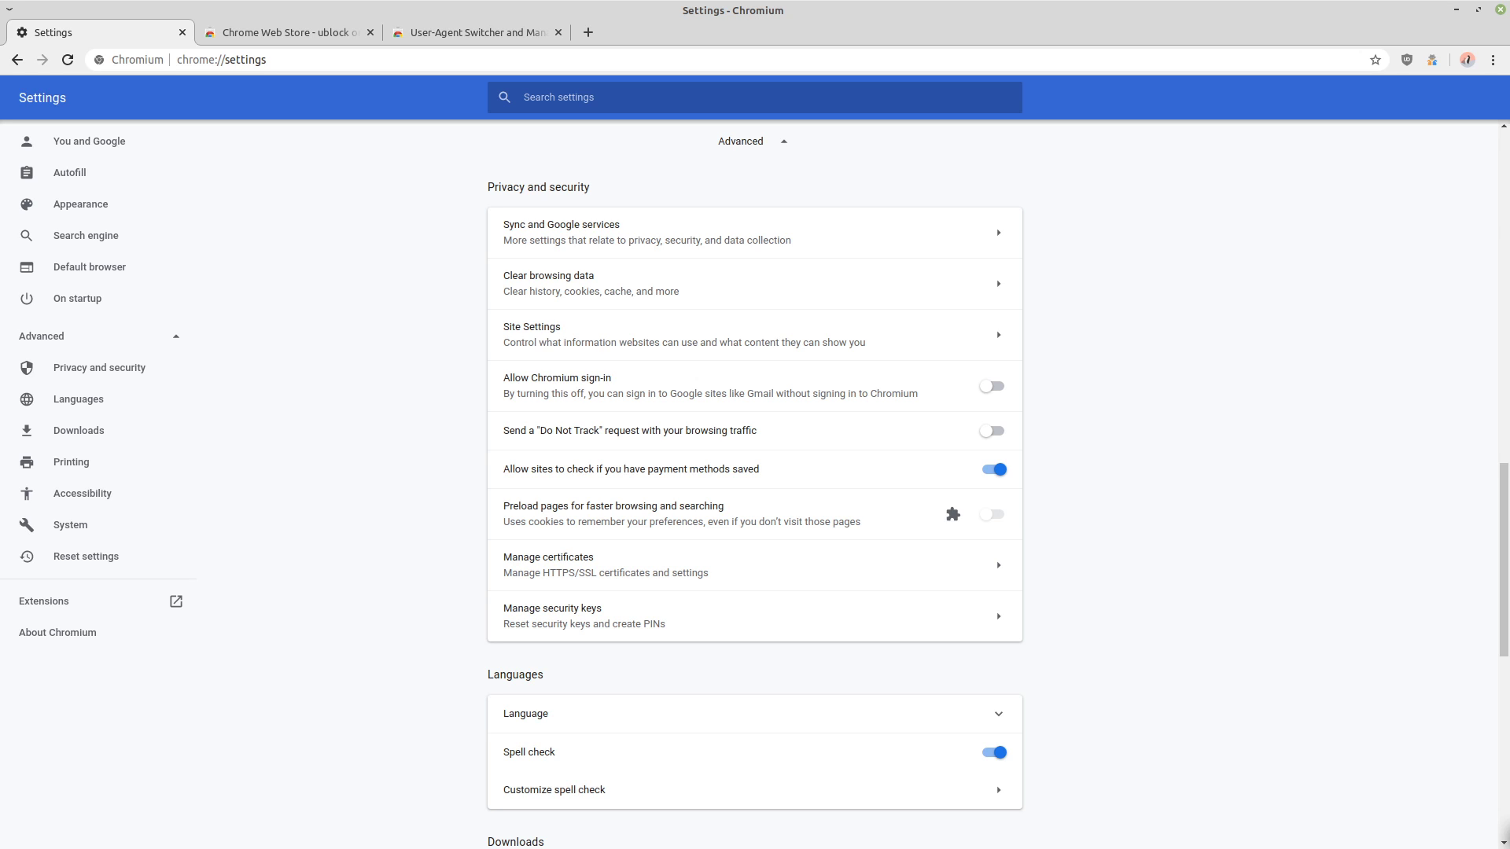
pyautogui.click(991, 386)
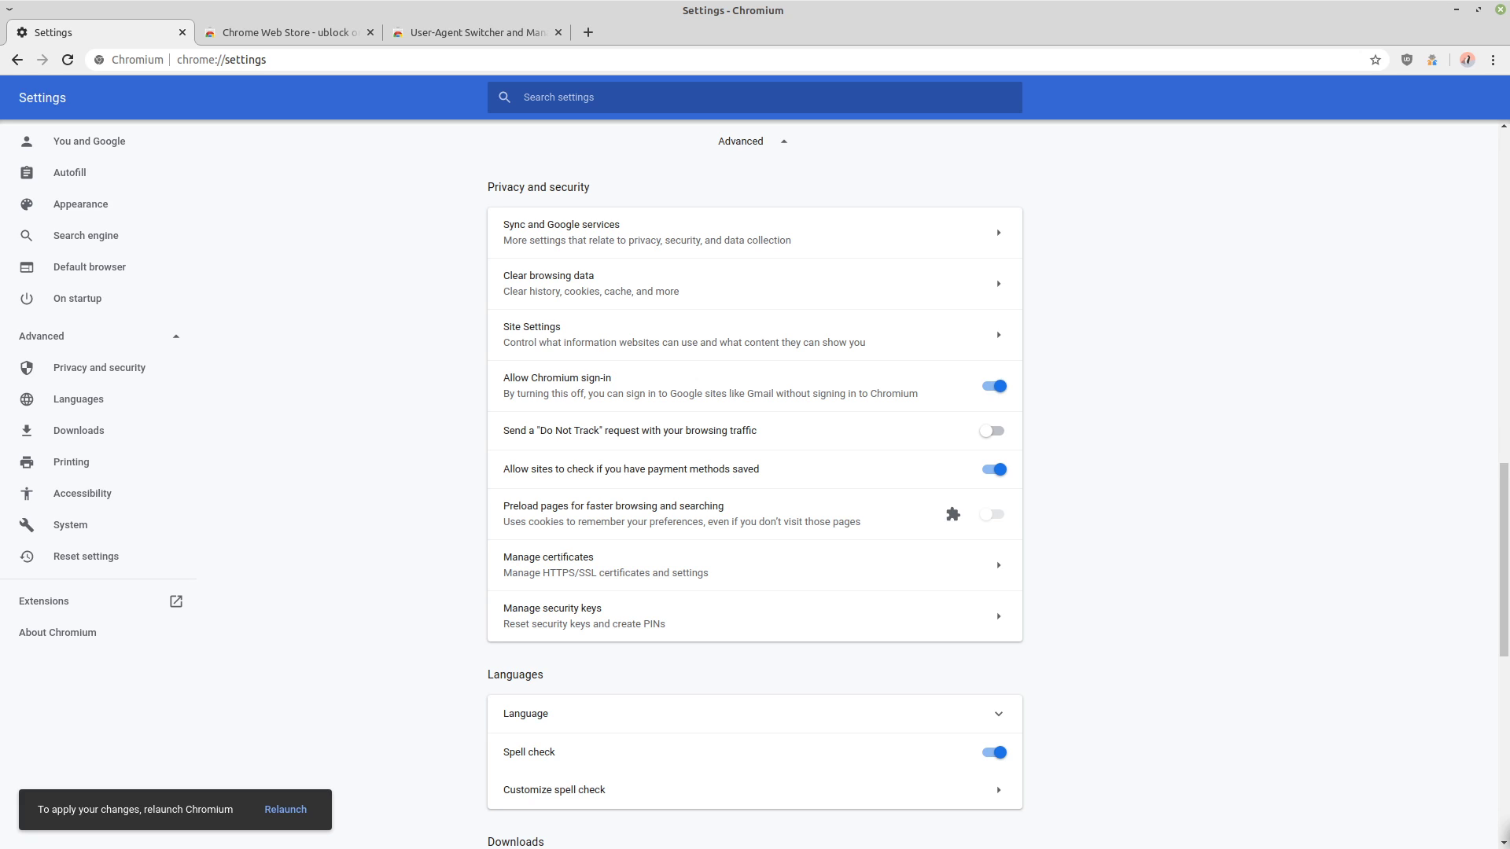
pyautogui.click(992, 386)
# Enable sending a "Do Not Track" request with browsing traffic and stop sites from checking for saved payment methods
pyautogui.click(992, 431)
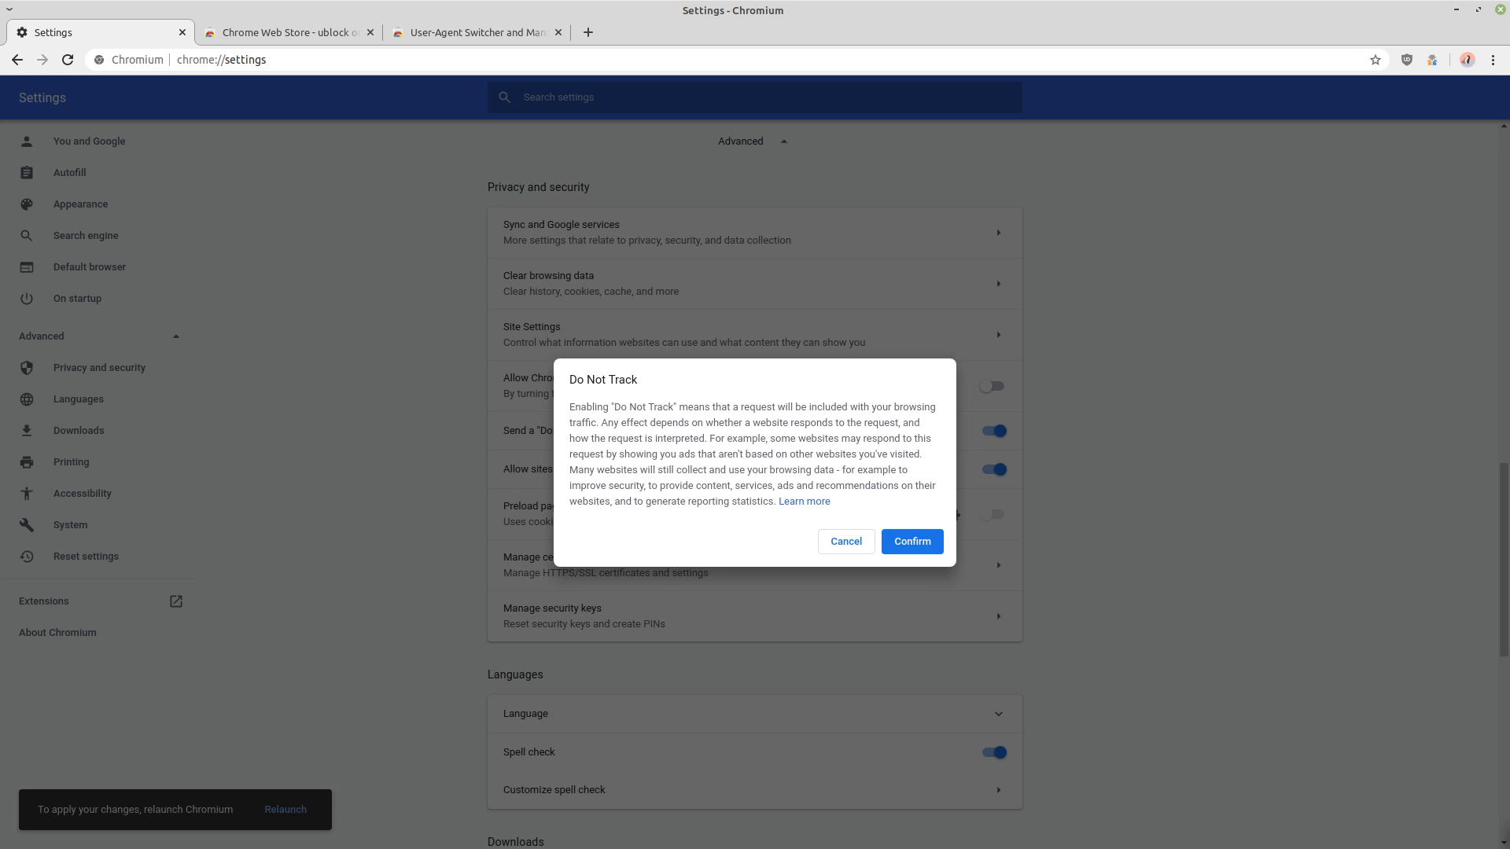
pyautogui.press('Return')
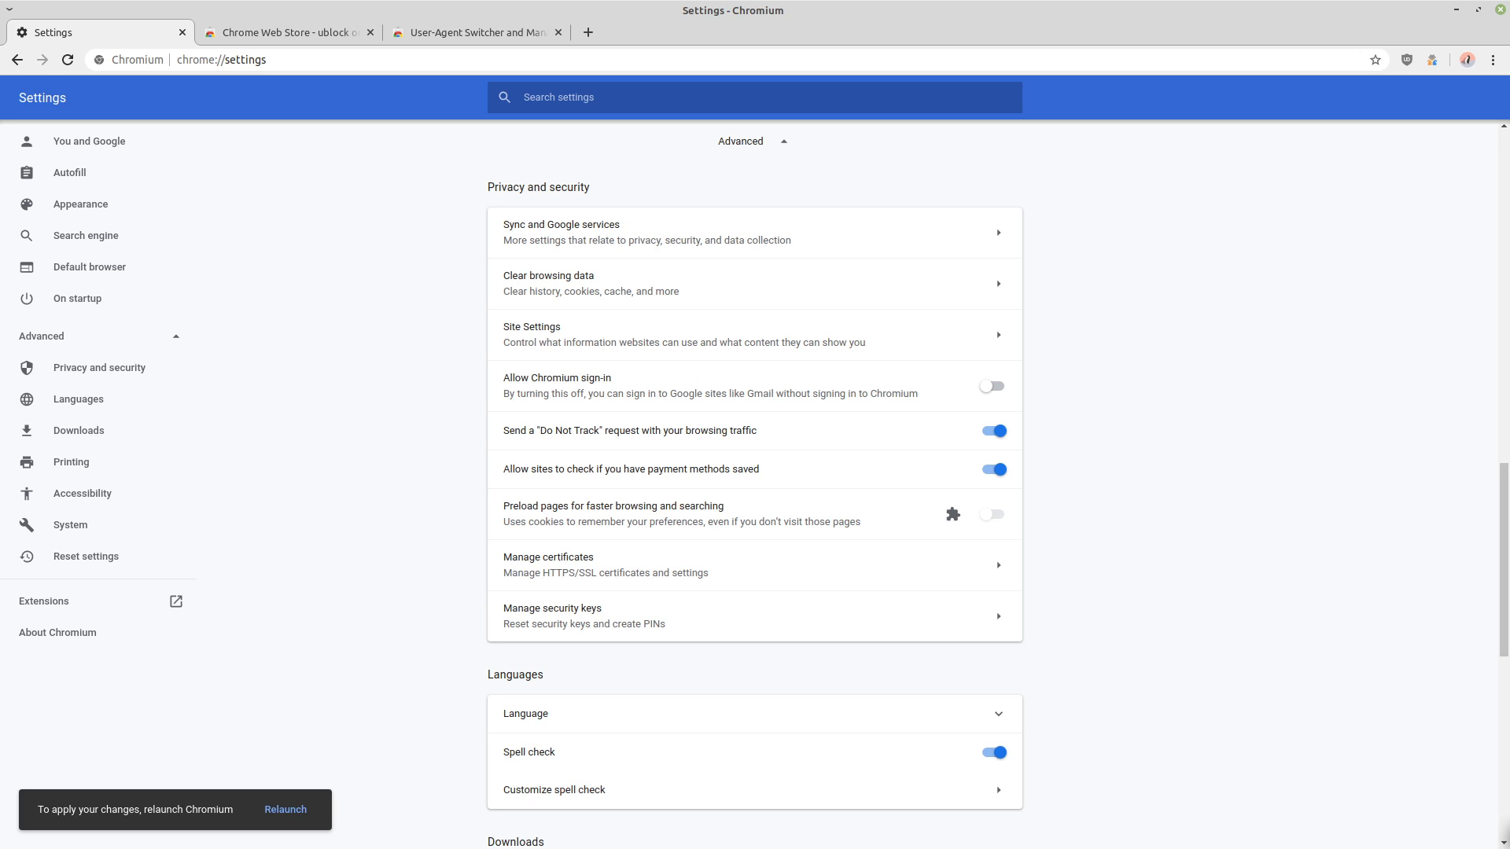
pyautogui.click(992, 468)
# In Sync and Google services, turn off autocomplete for searches and URLs and suggestions for similar pages when a page can't be found
pyautogui.click(561, 232)
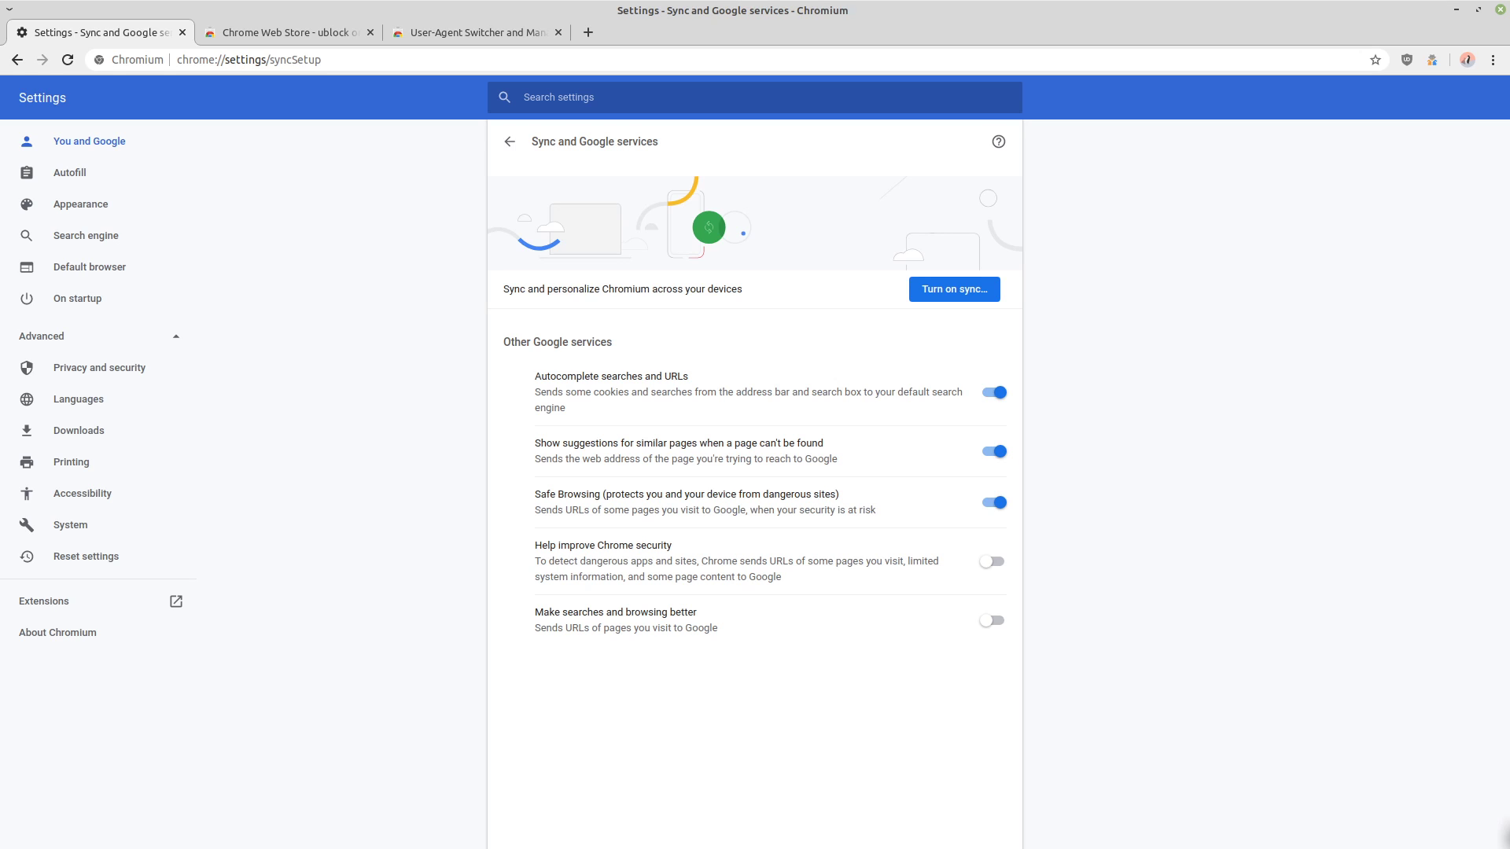
pyautogui.click(993, 393)
pyautogui.click(994, 452)
pyautogui.hotkey('alt', 'Left')
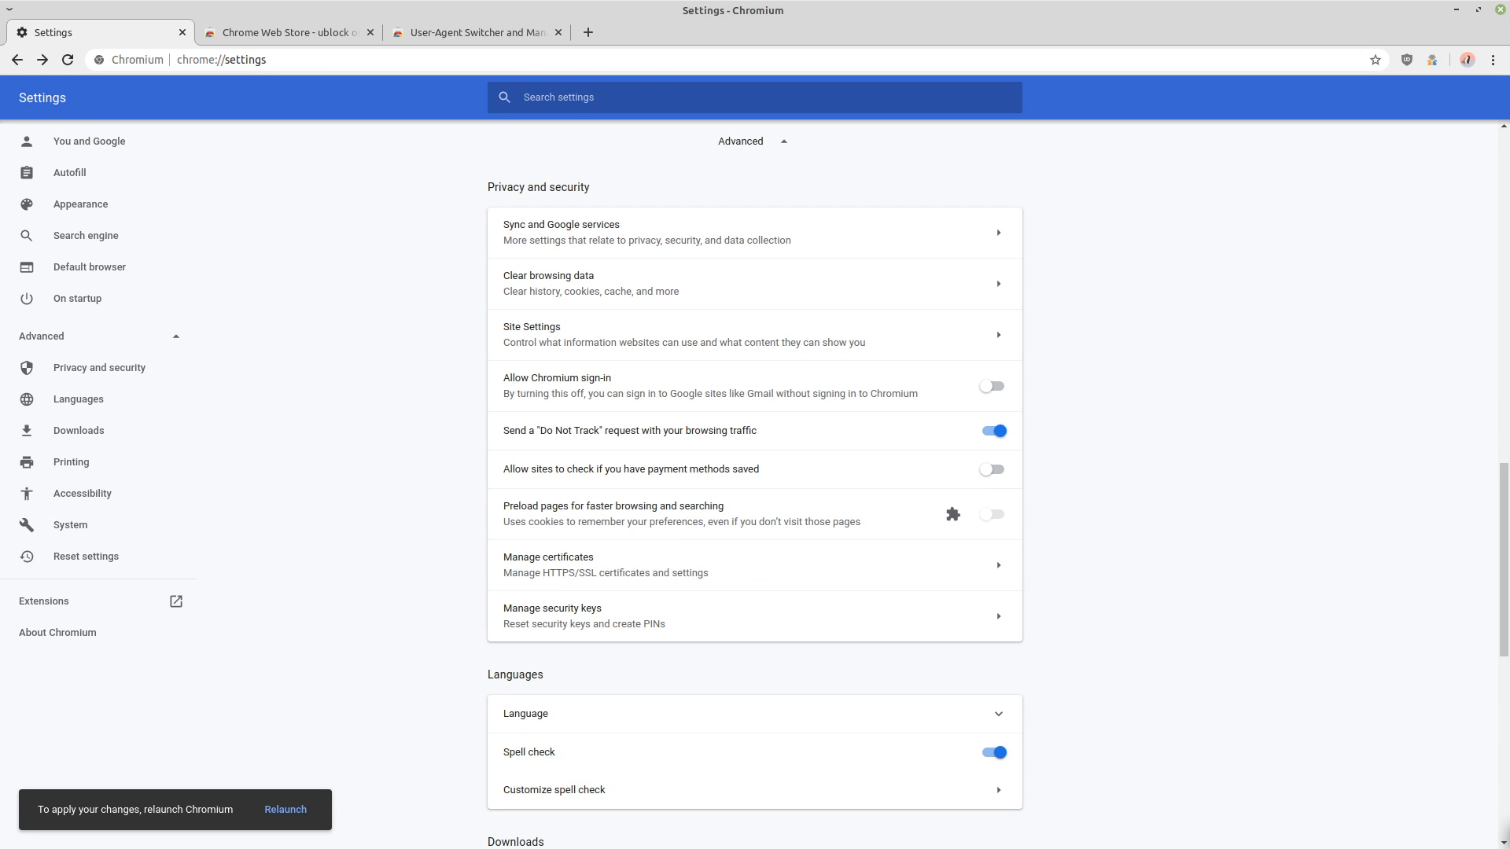
# In the Cookies and site data permission, block third-party cookies and have cookies and site data cleared when Chromium quits
pyautogui.click(532, 327)
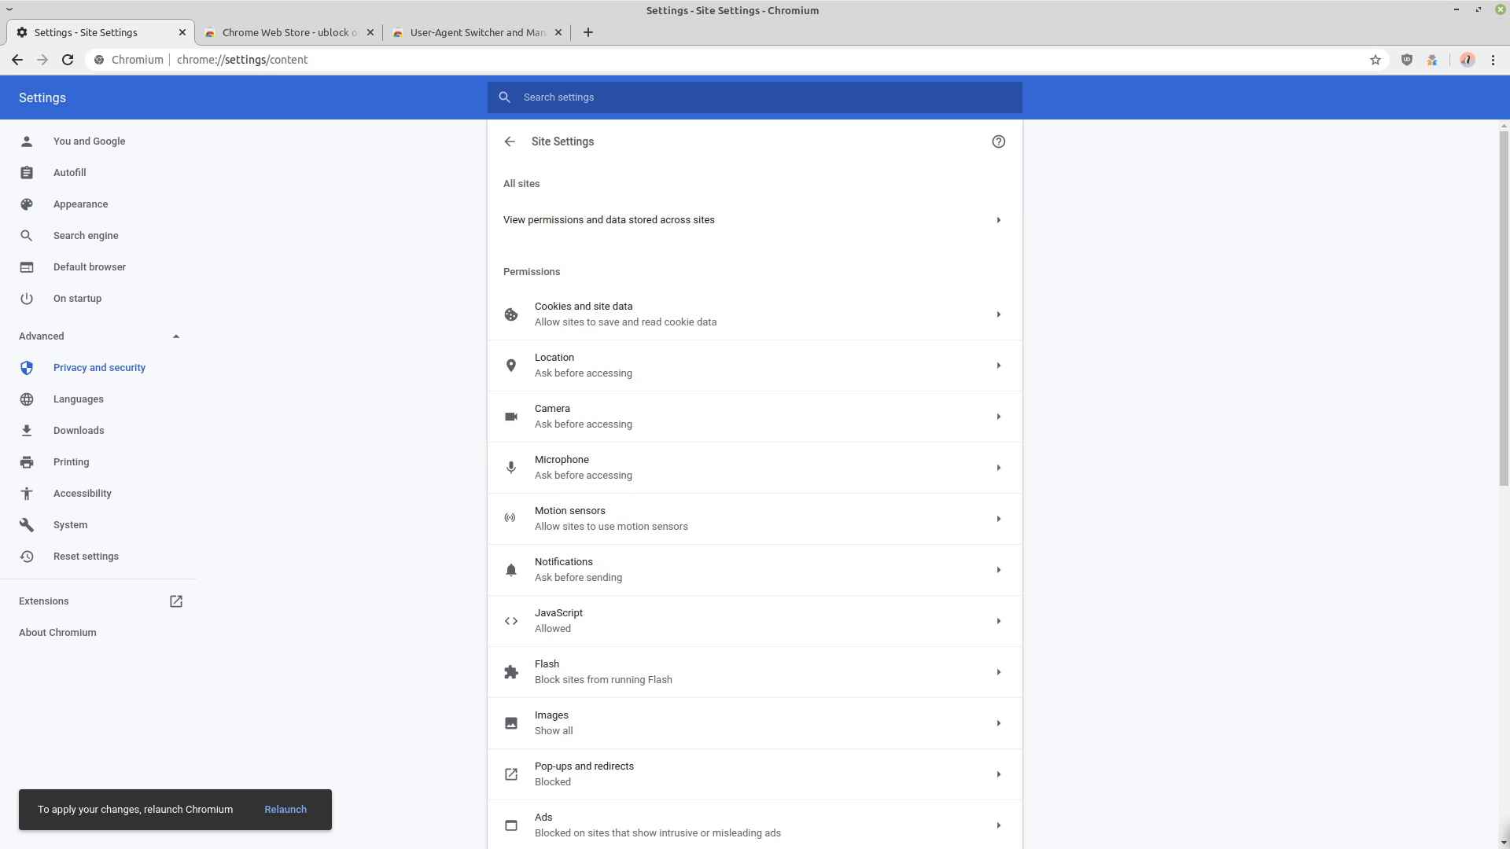
pyautogui.click(551, 315)
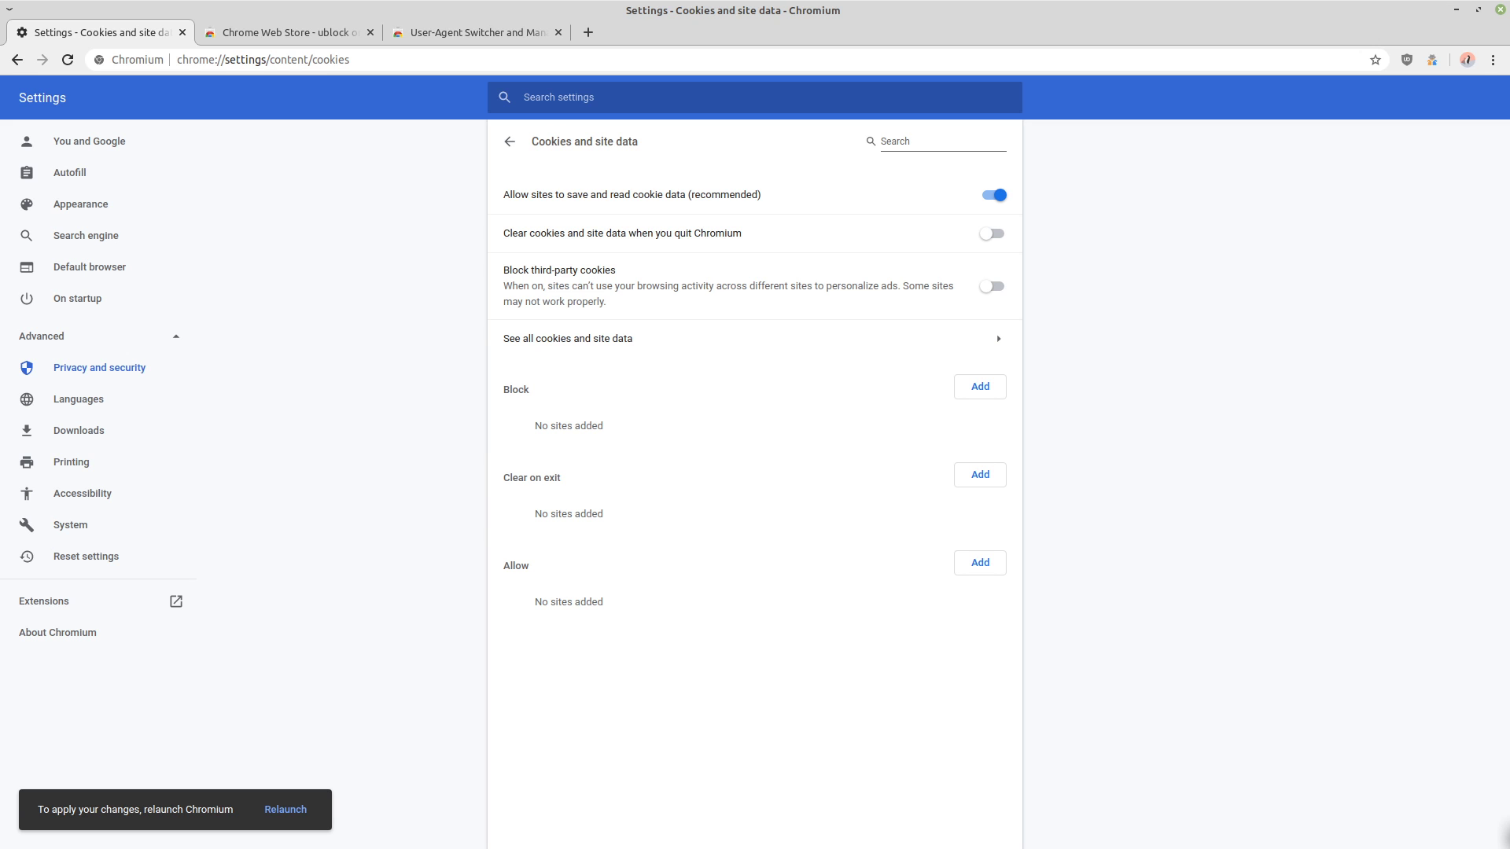
pyautogui.click(991, 287)
pyautogui.click(994, 195)
pyautogui.hotkey('alt', 'Left')
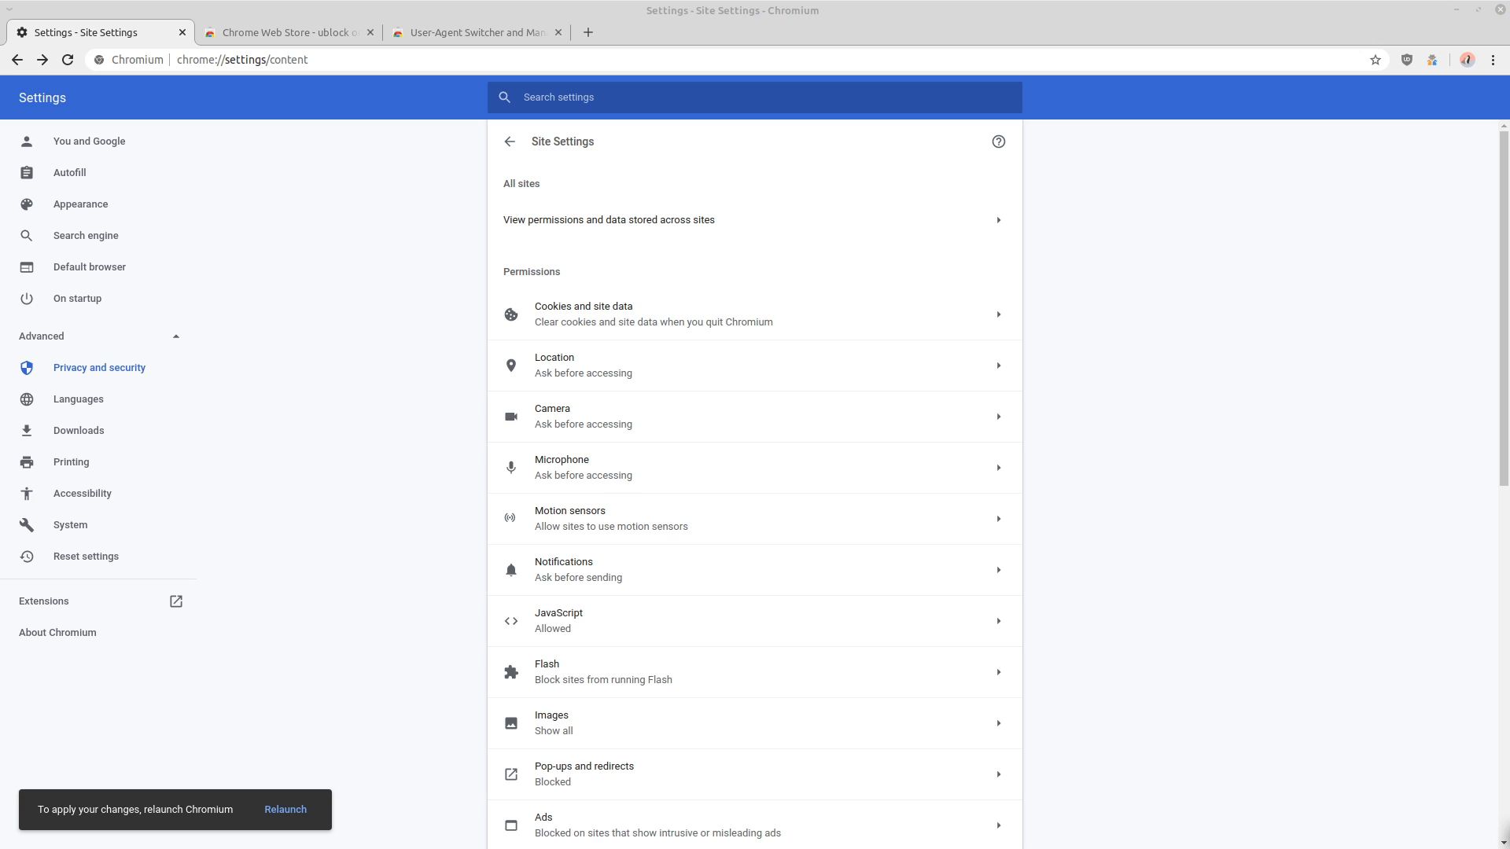
# Block all sites from accessing the location in Site Settings
pyautogui.click(555, 365)
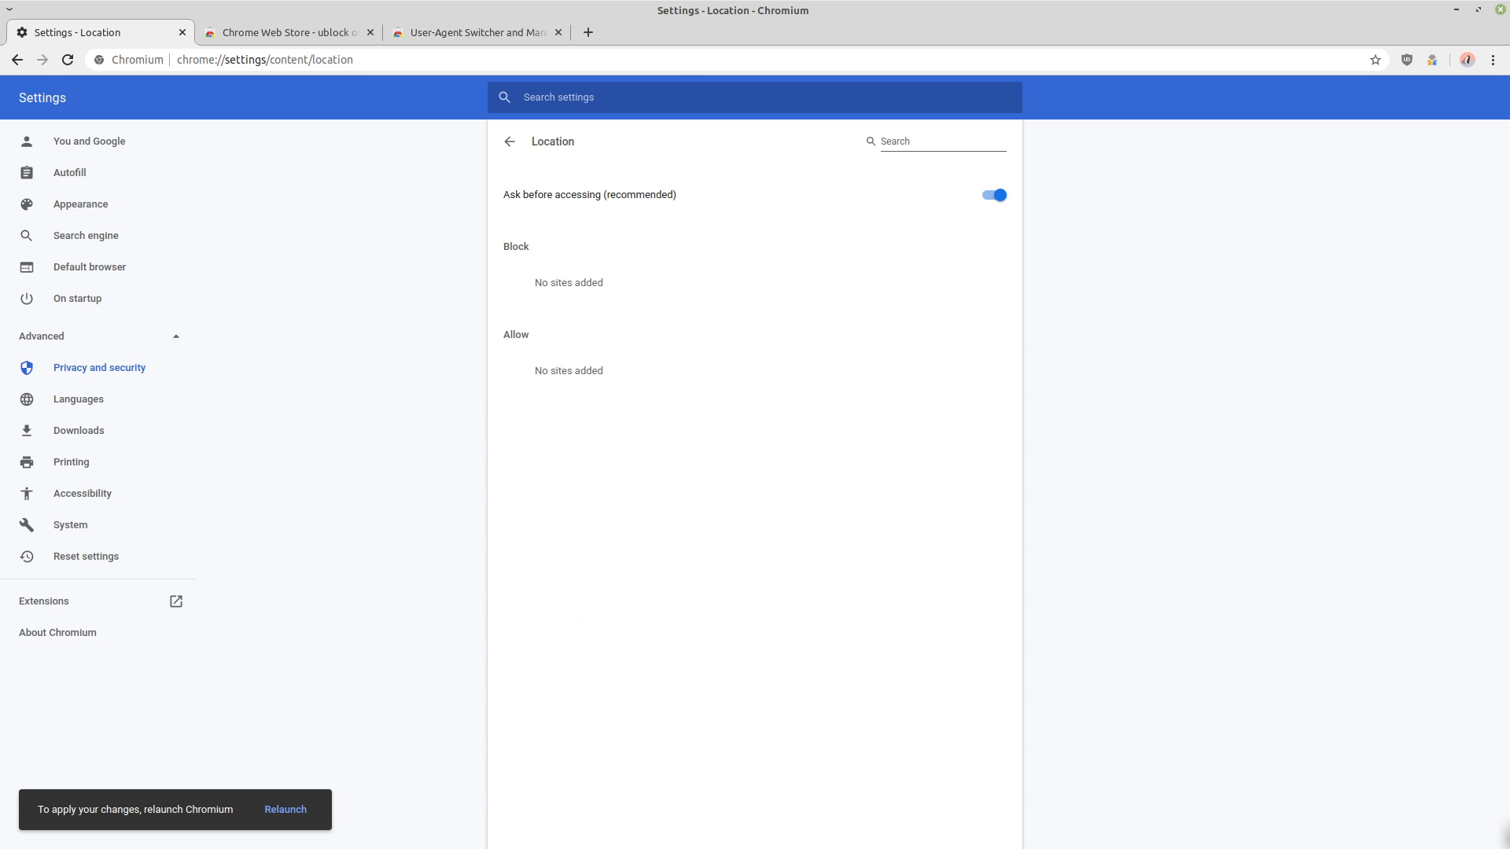
pyautogui.click(993, 195)
pyautogui.hotkey('alt', 'Left')
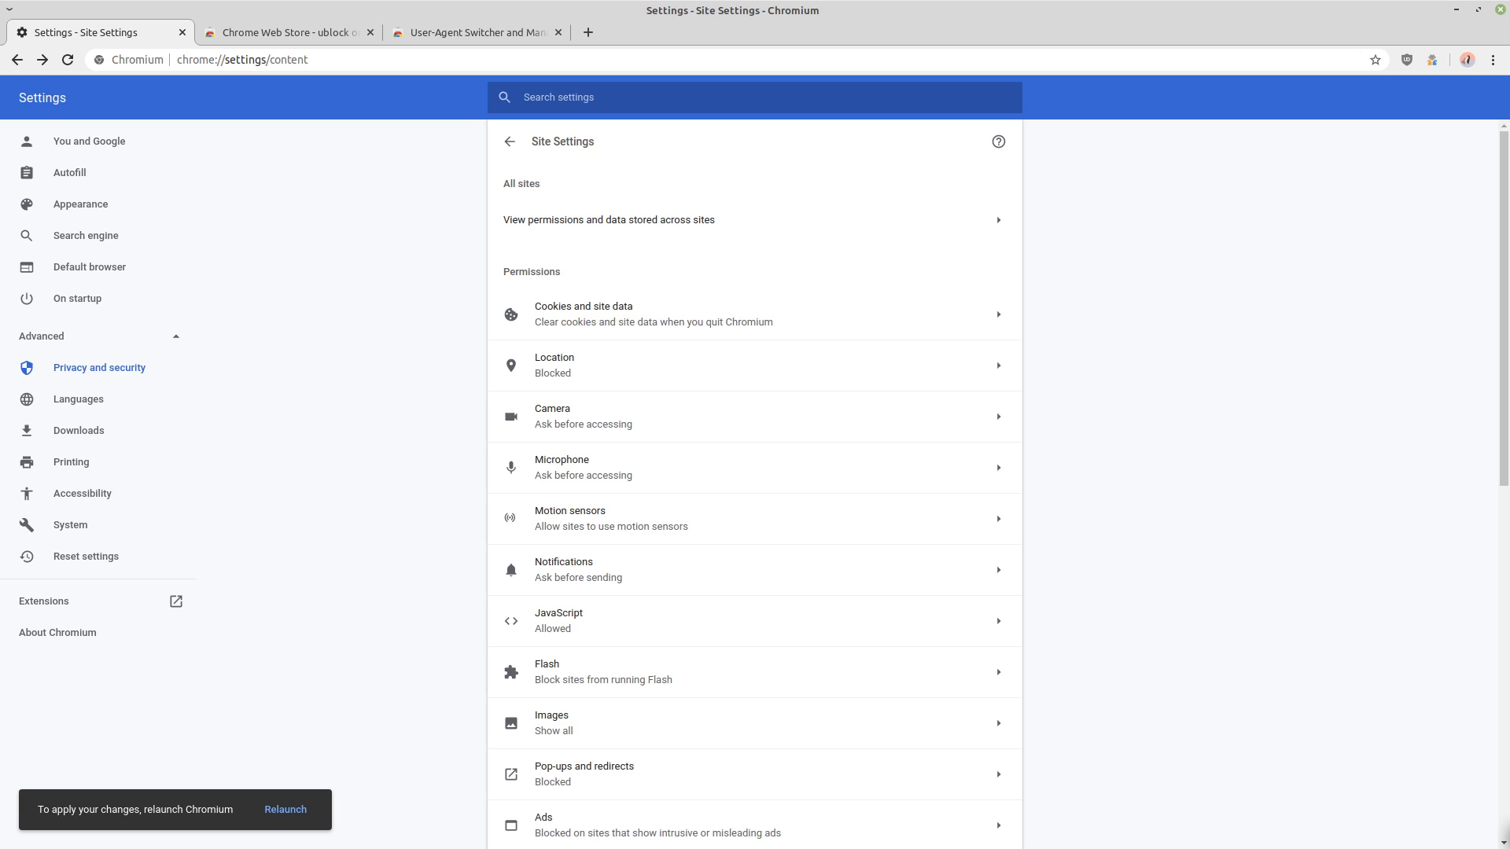
# Block all sites from accessing the camera and the microphone in Site Settings
pyautogui.press('Return')
pyautogui.press('space')
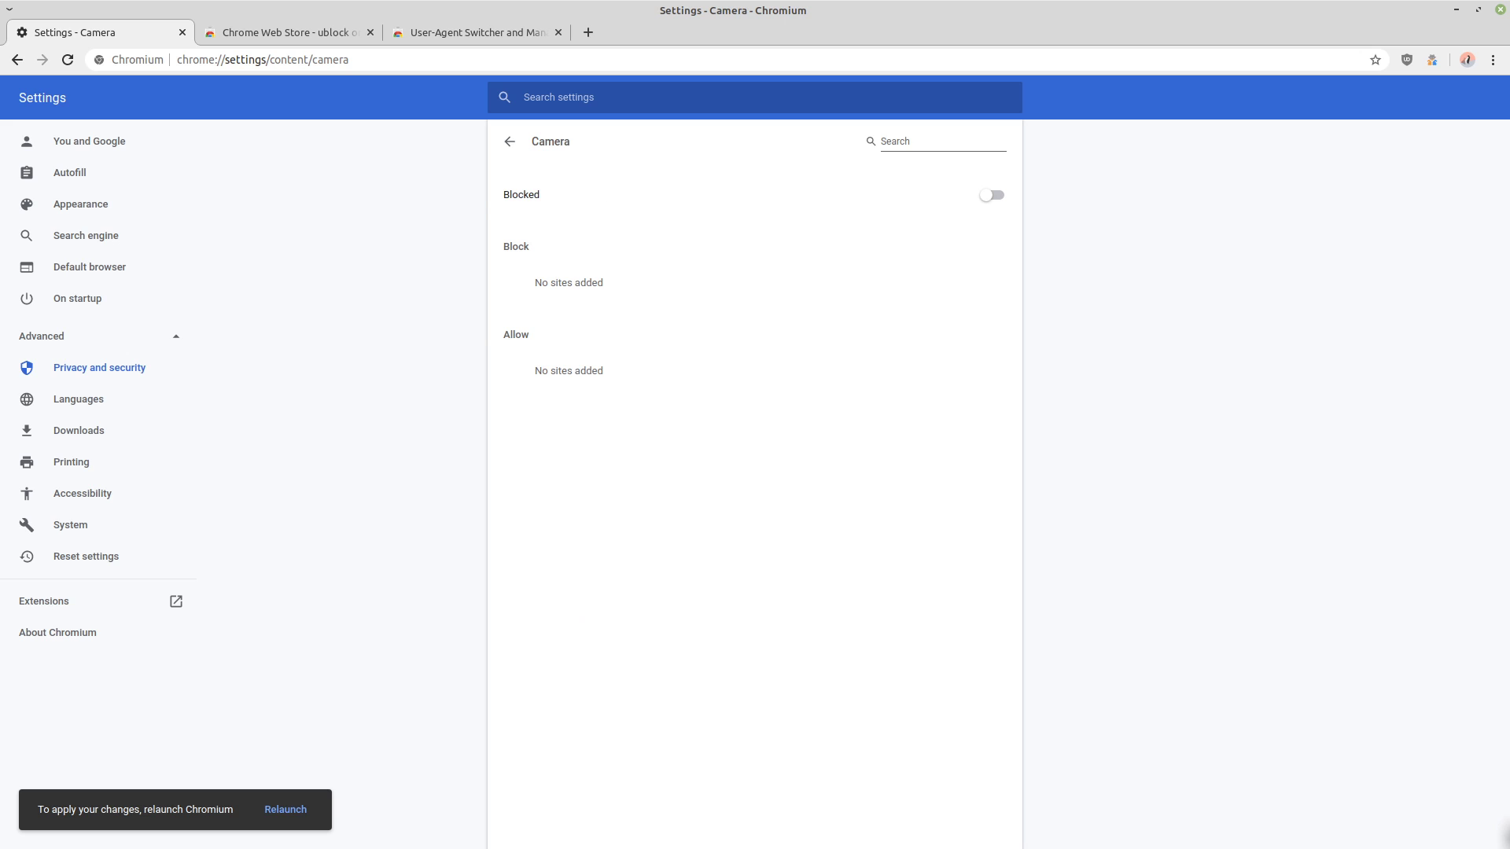
pyautogui.hotkey('alt', 'Left')
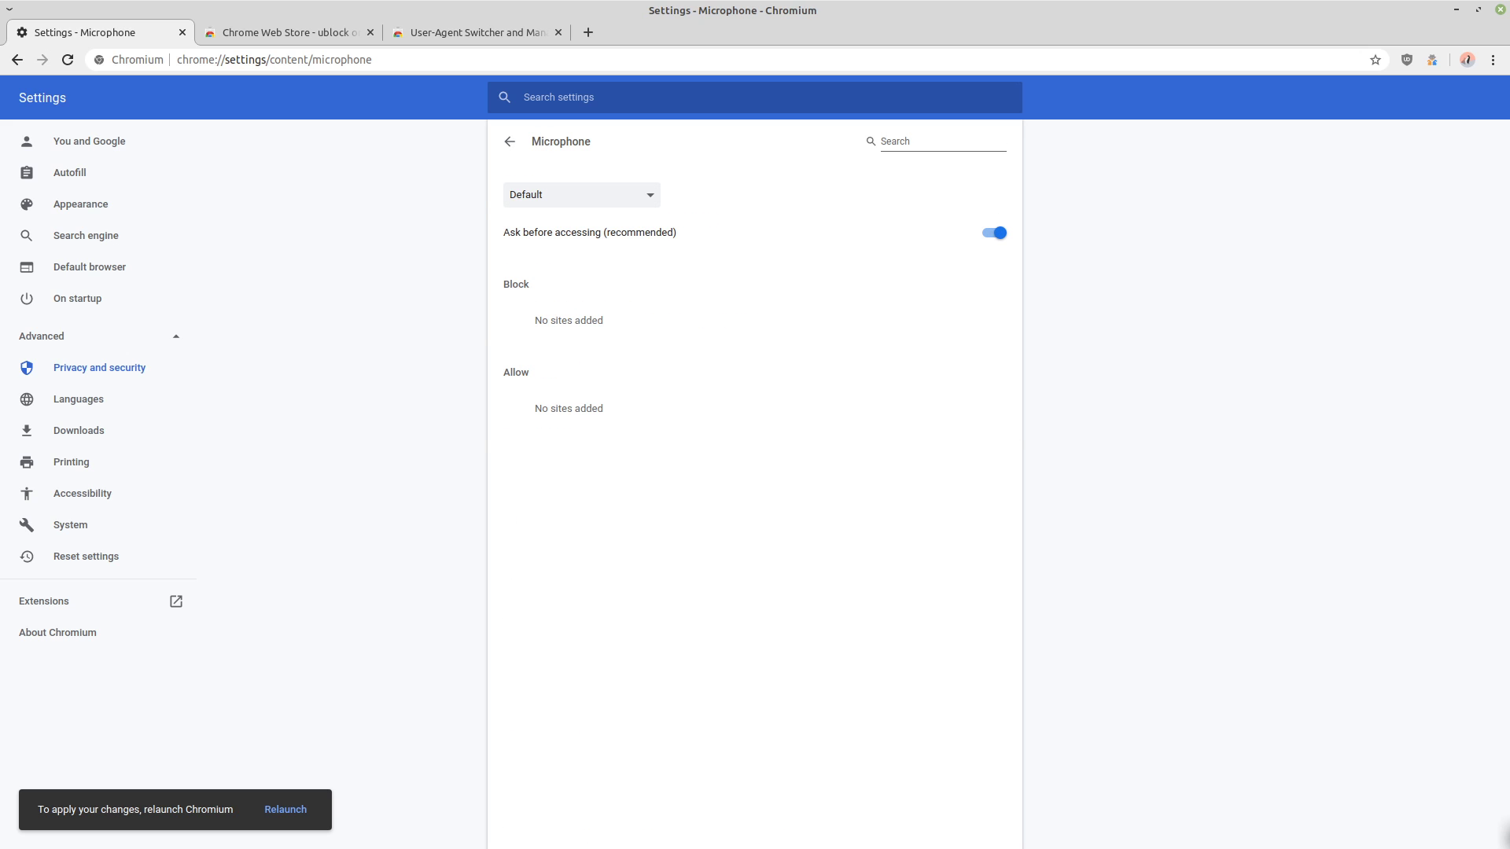
pyautogui.click(993, 233)
pyautogui.hotkey('alt', 'Left')
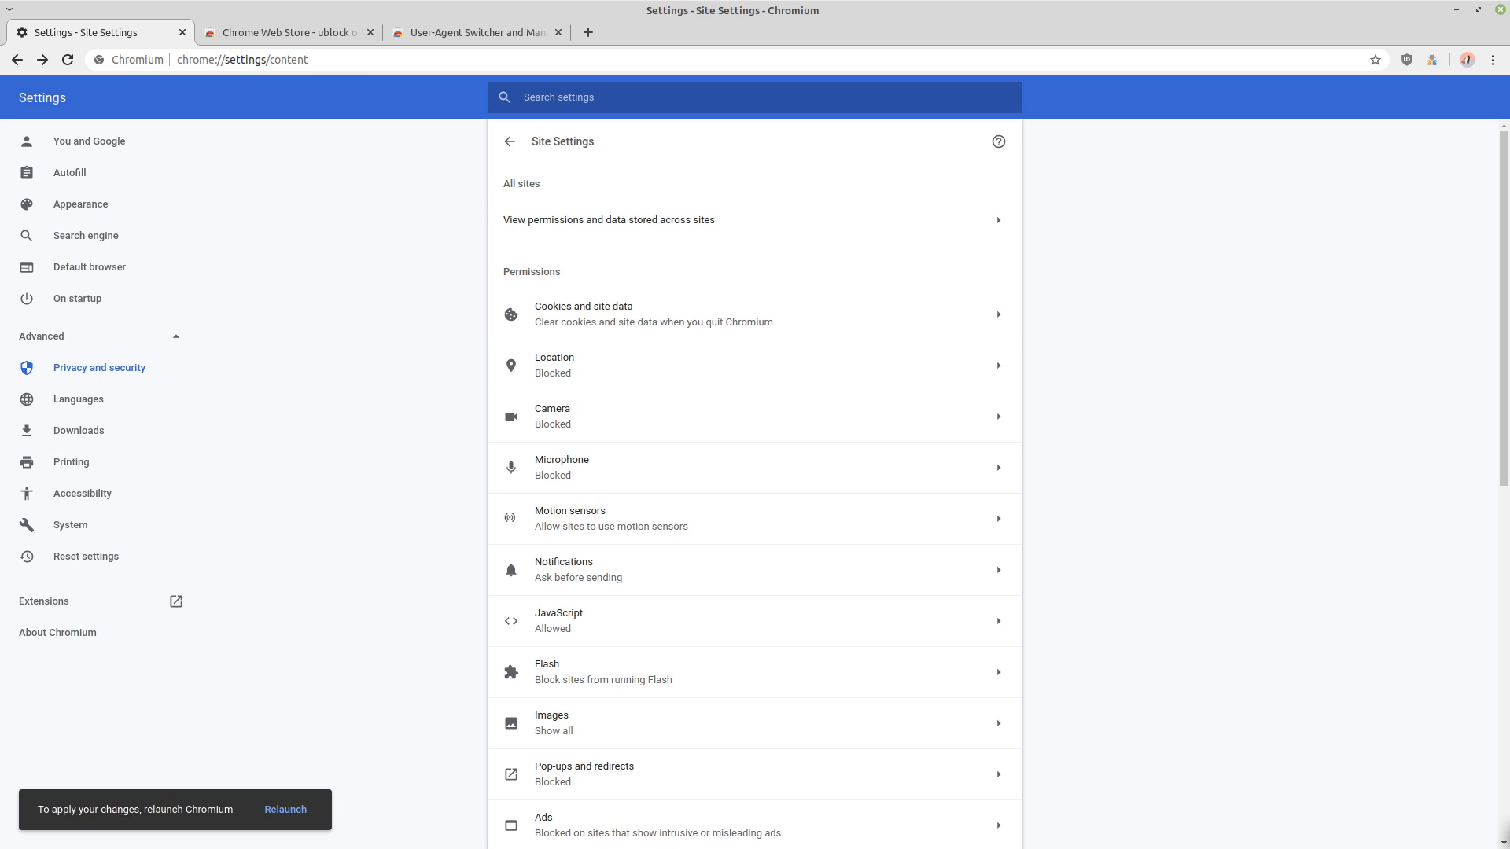
# Block sites from using motion sensors in Site Settings
pyautogui.click(755, 518)
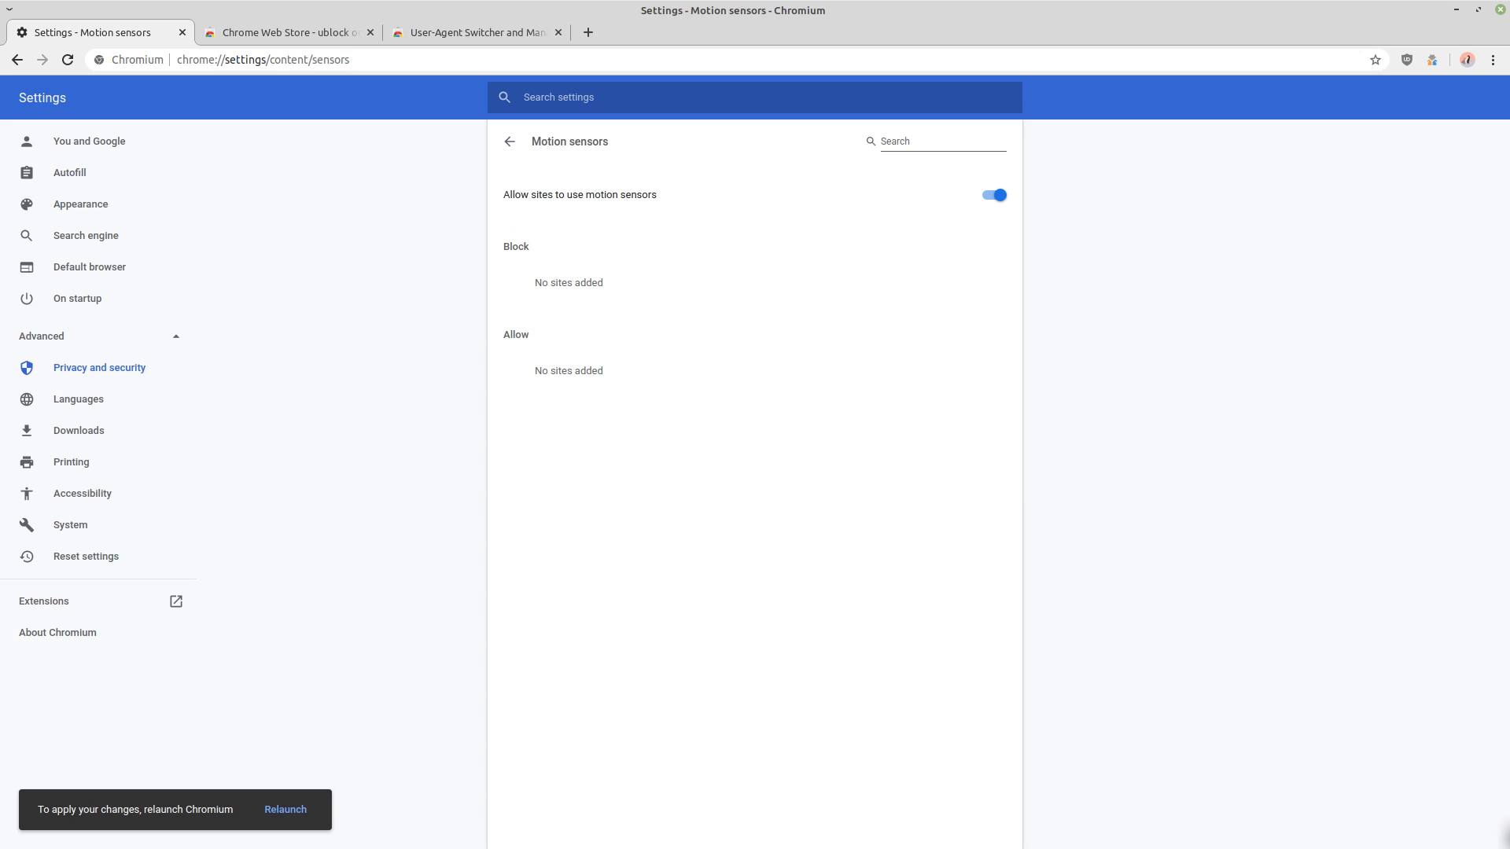
pyautogui.click(994, 195)
pyautogui.hotkey('alt', 'Left')
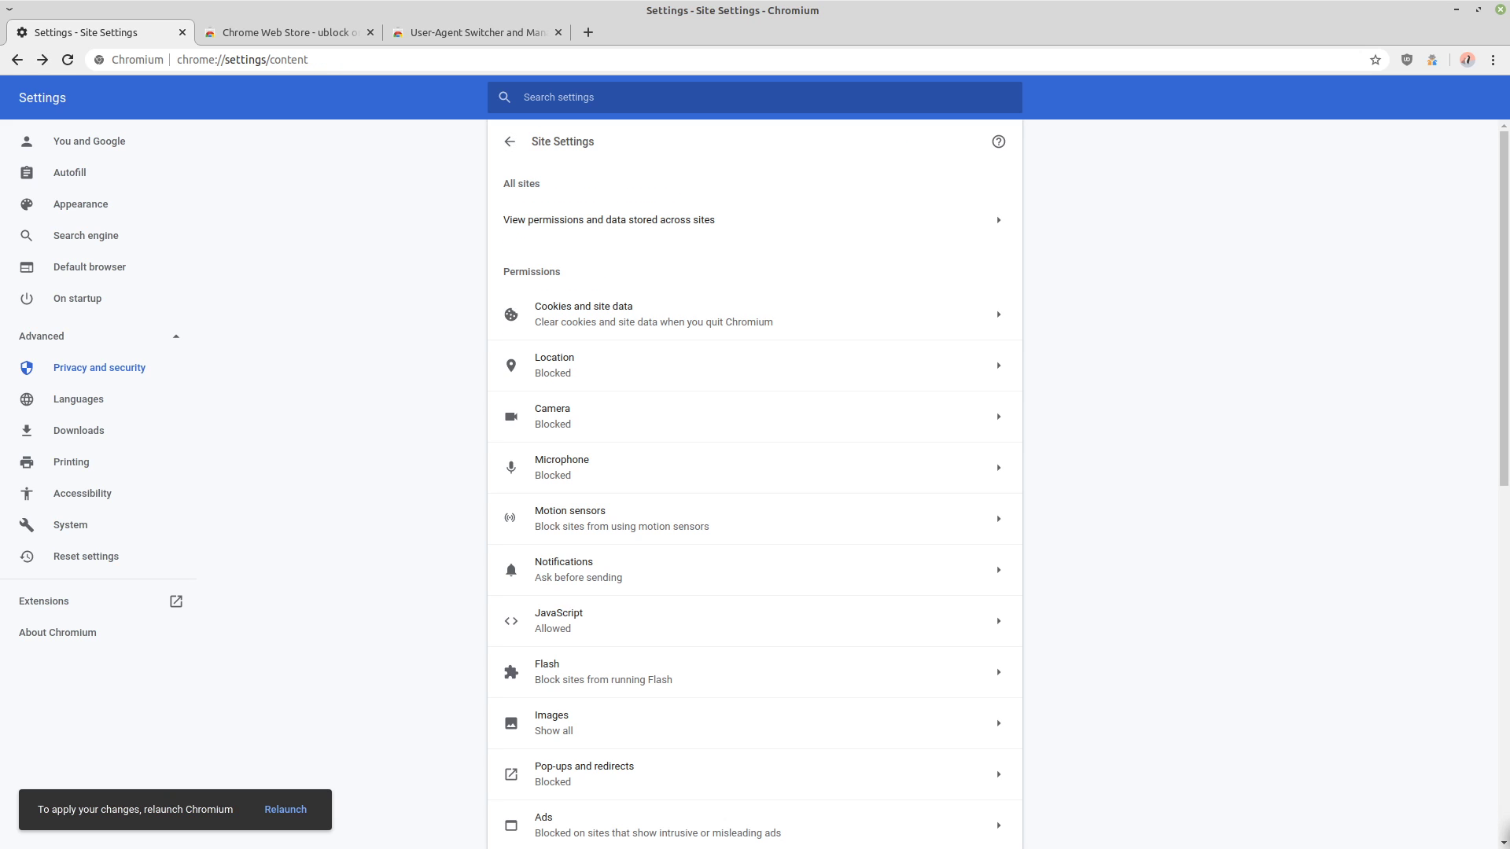
# Review the JavaScript permission and the Pop-ups and redirects permission in Site Settings
pyautogui.scroll(-4, 754, 484)
pyautogui.click(754, 454)
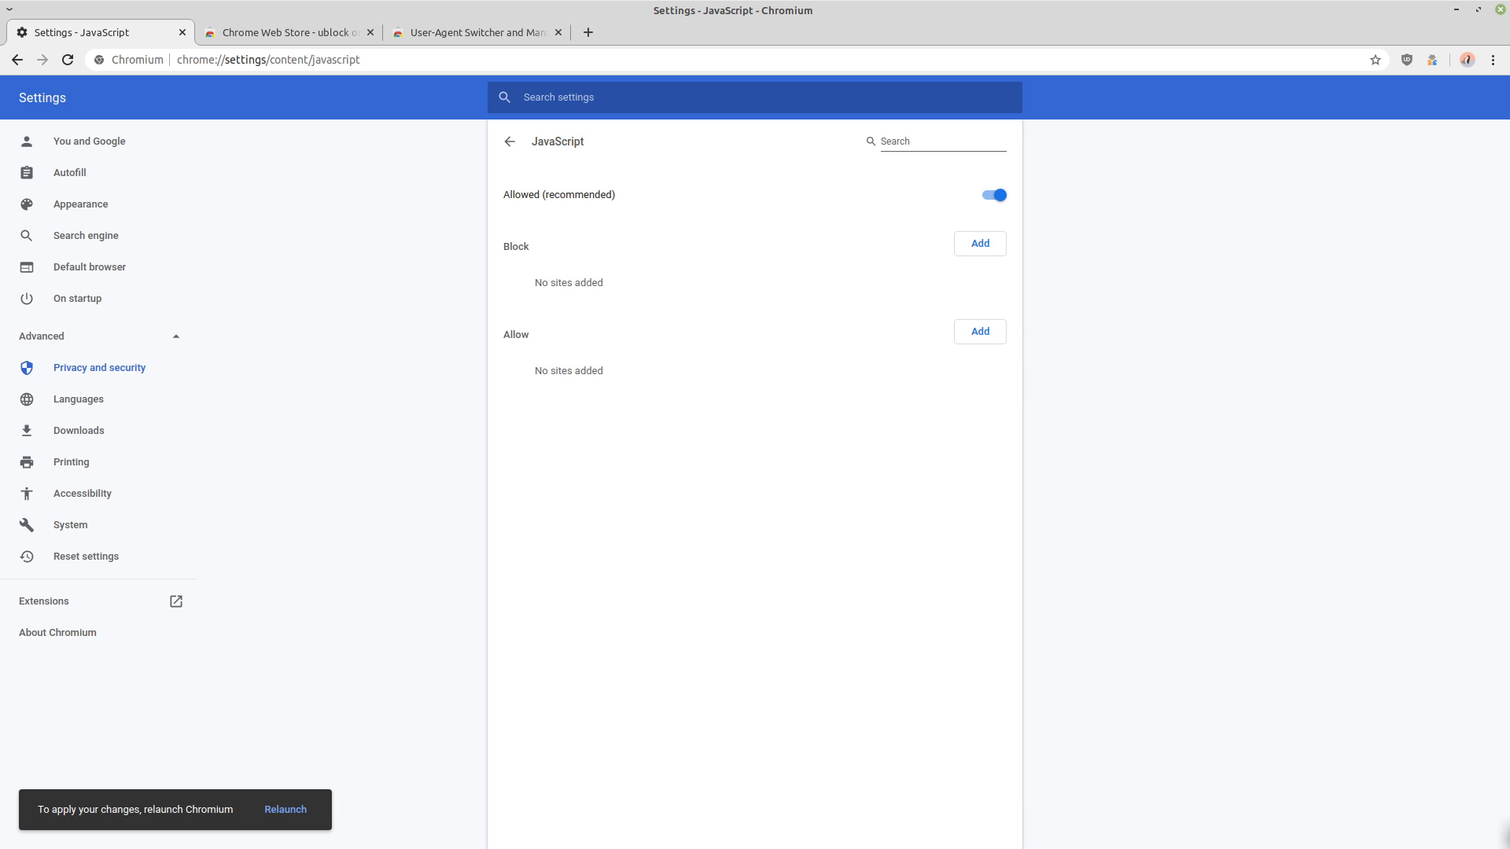
pyautogui.click(509, 141)
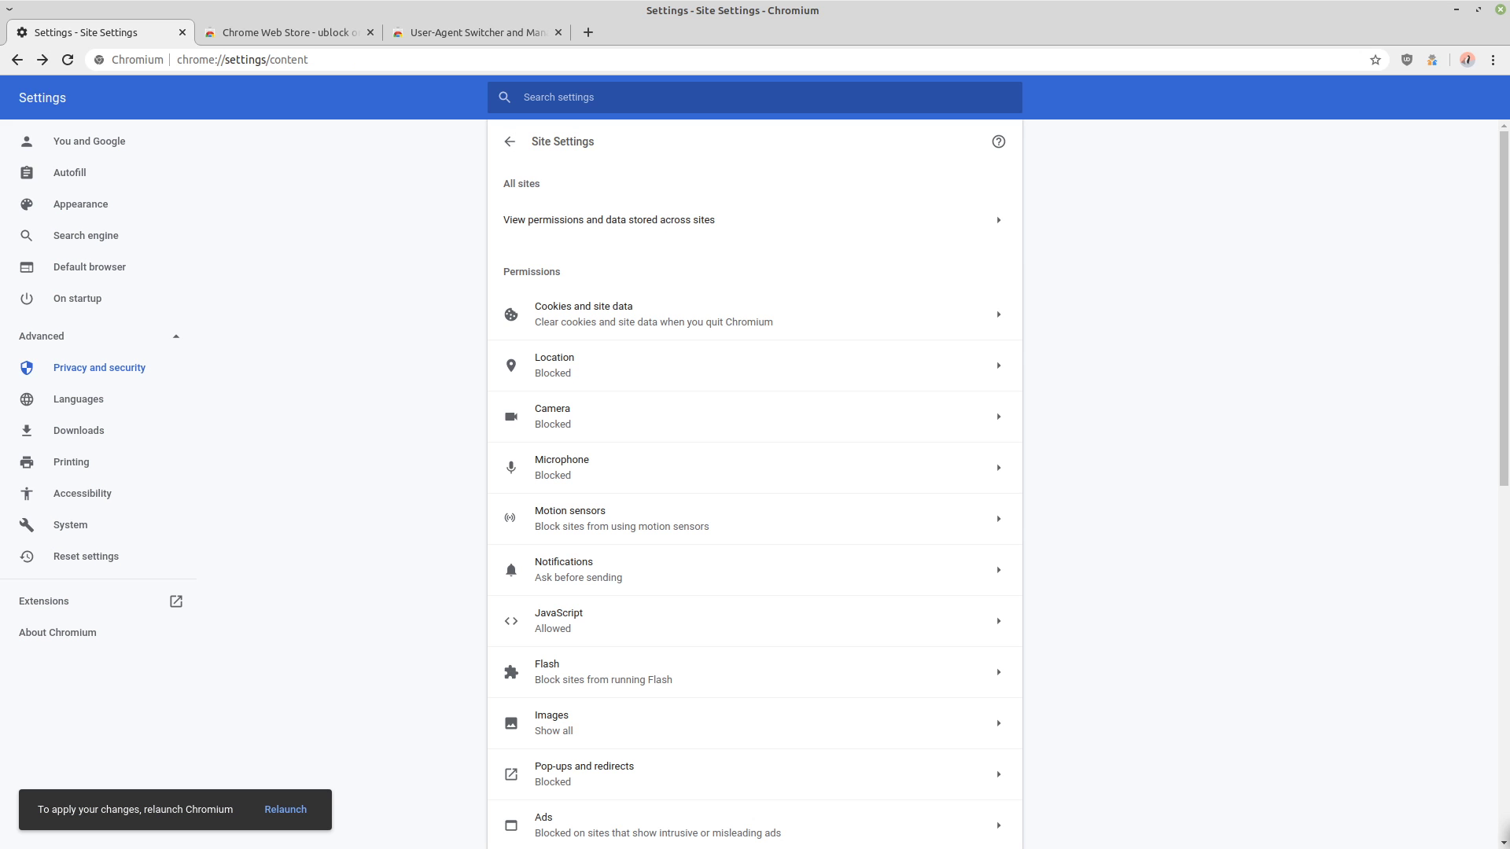
pyautogui.scroll(-4, 755, 484)
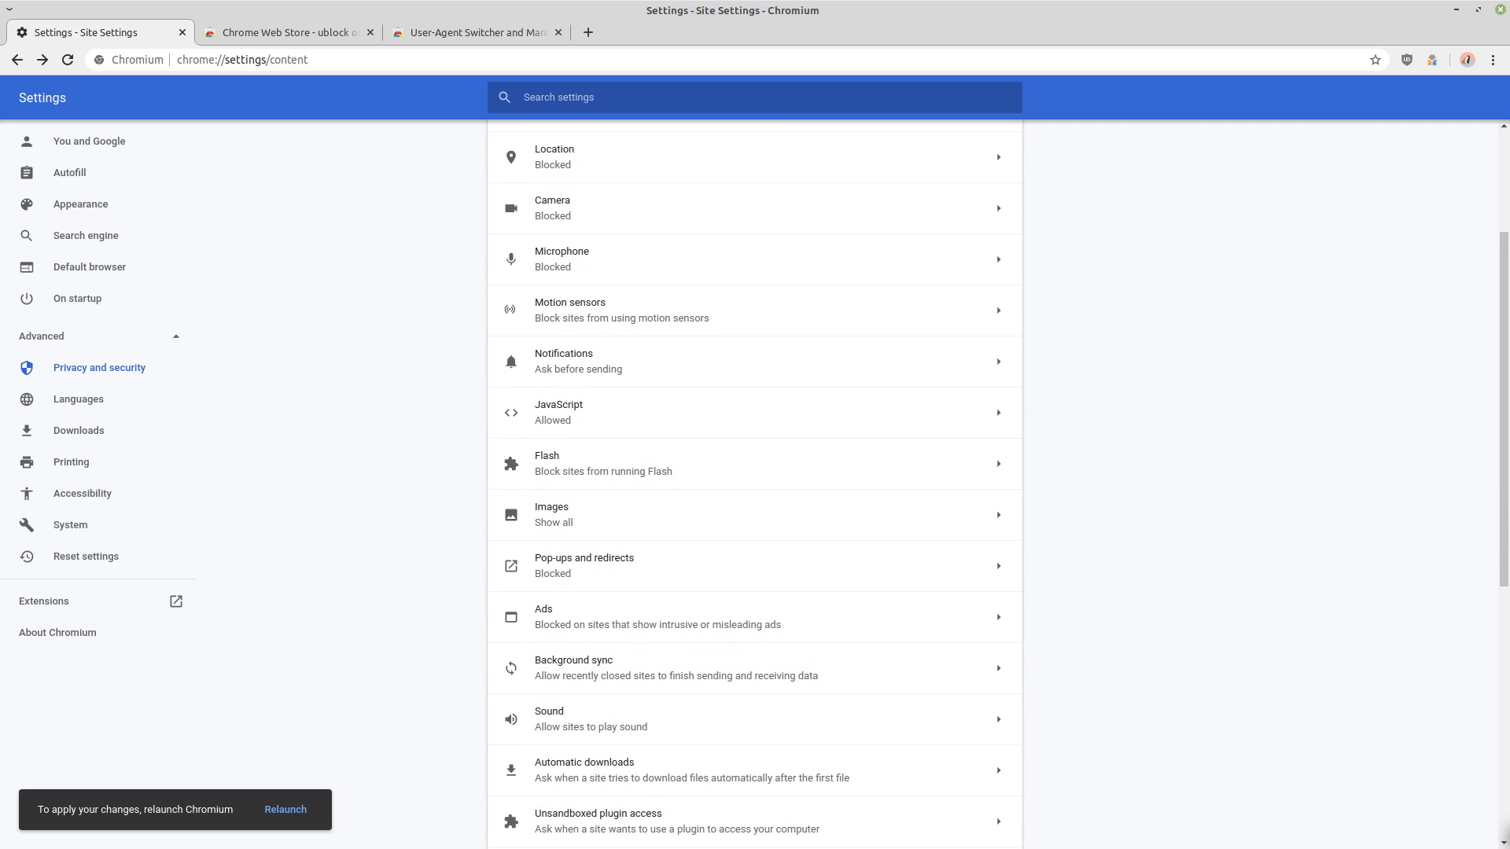
pyautogui.scroll(-1, 755, 484)
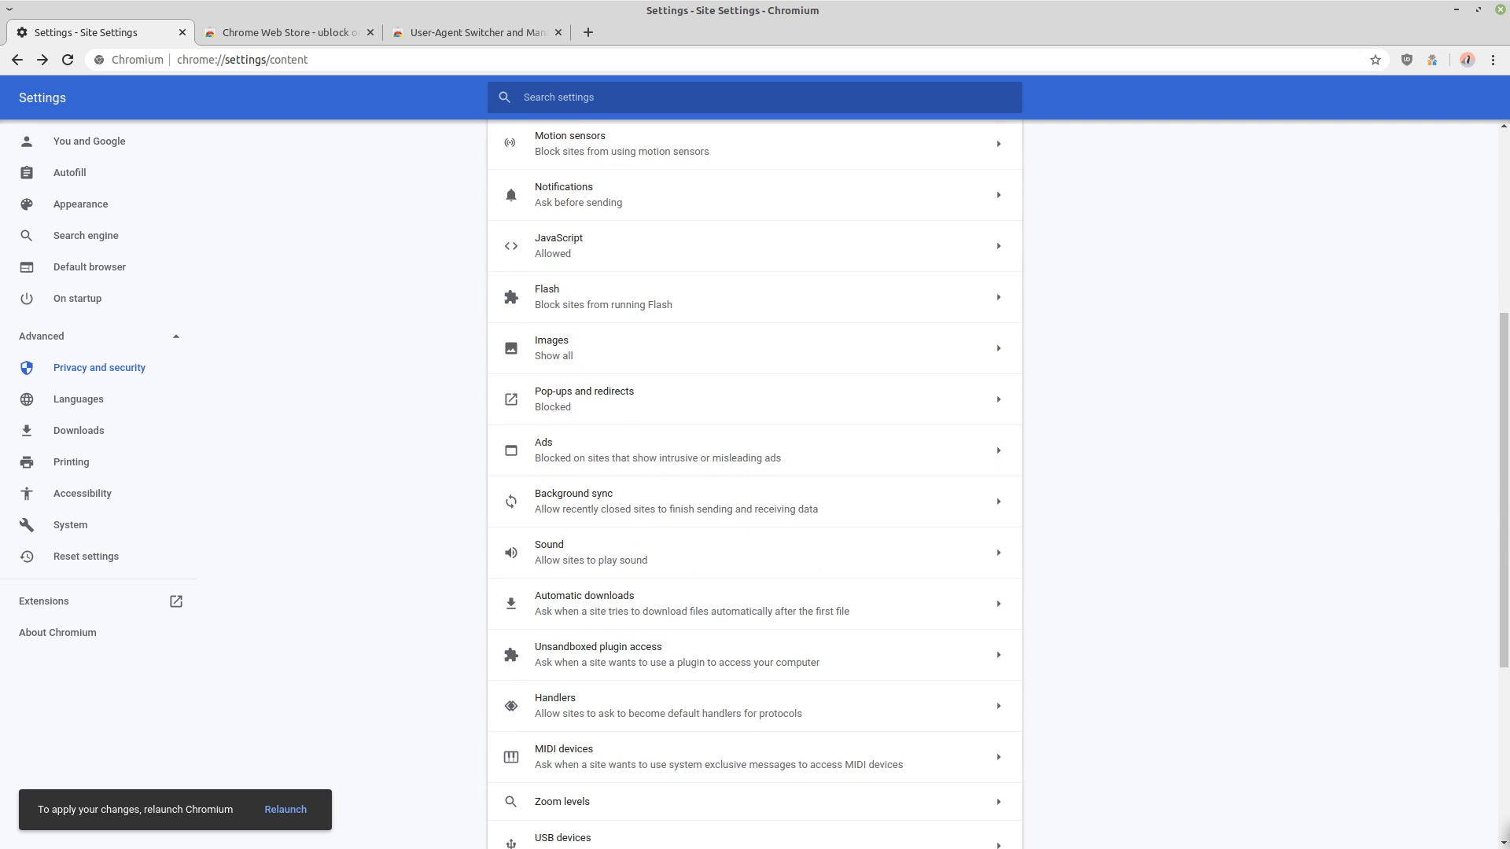
pyautogui.click(755, 398)
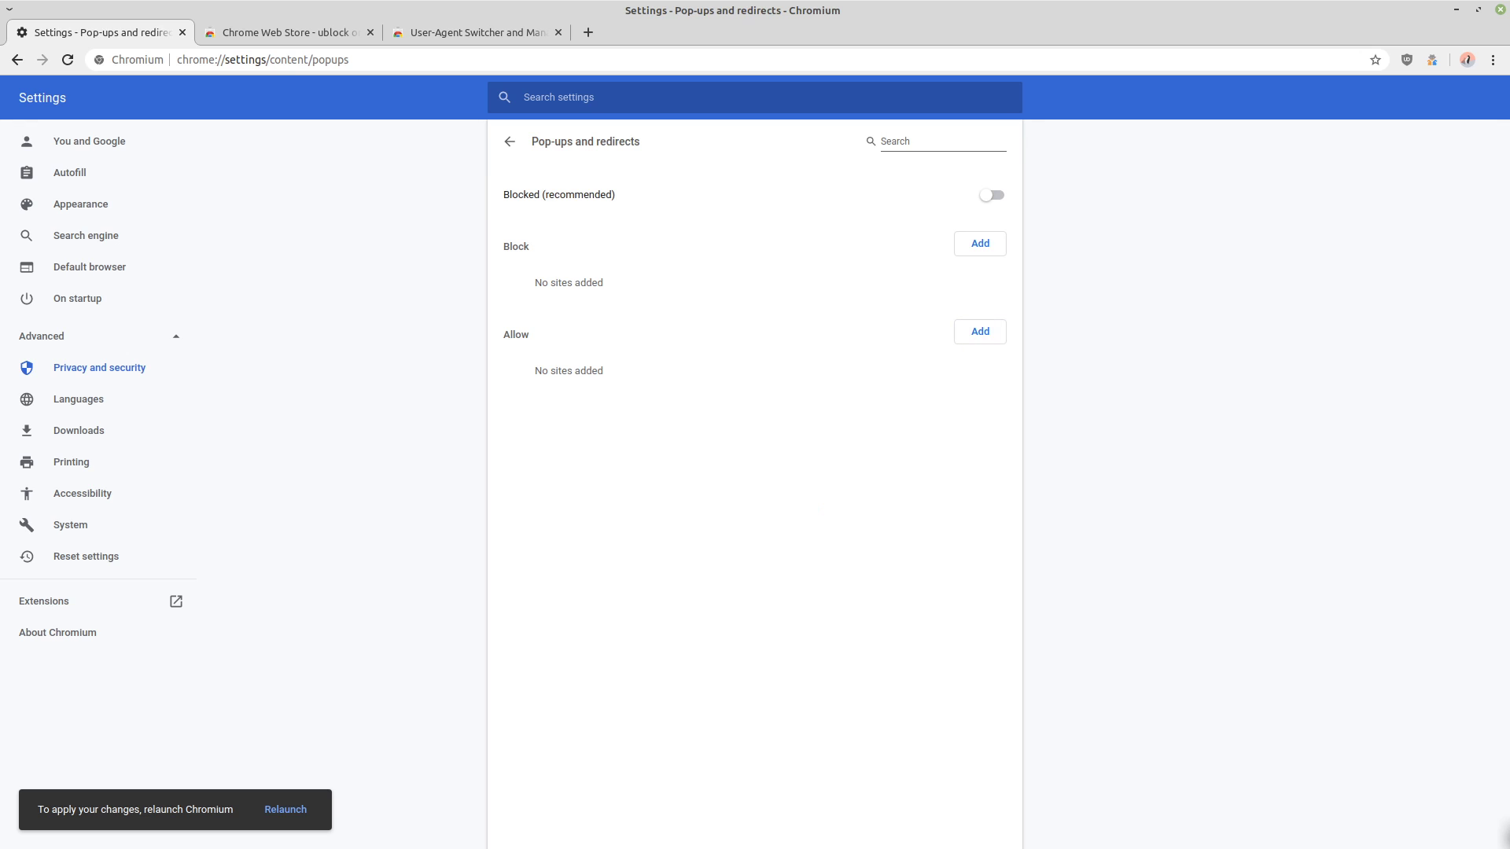
pyautogui.hotkey('alt', 'Left')
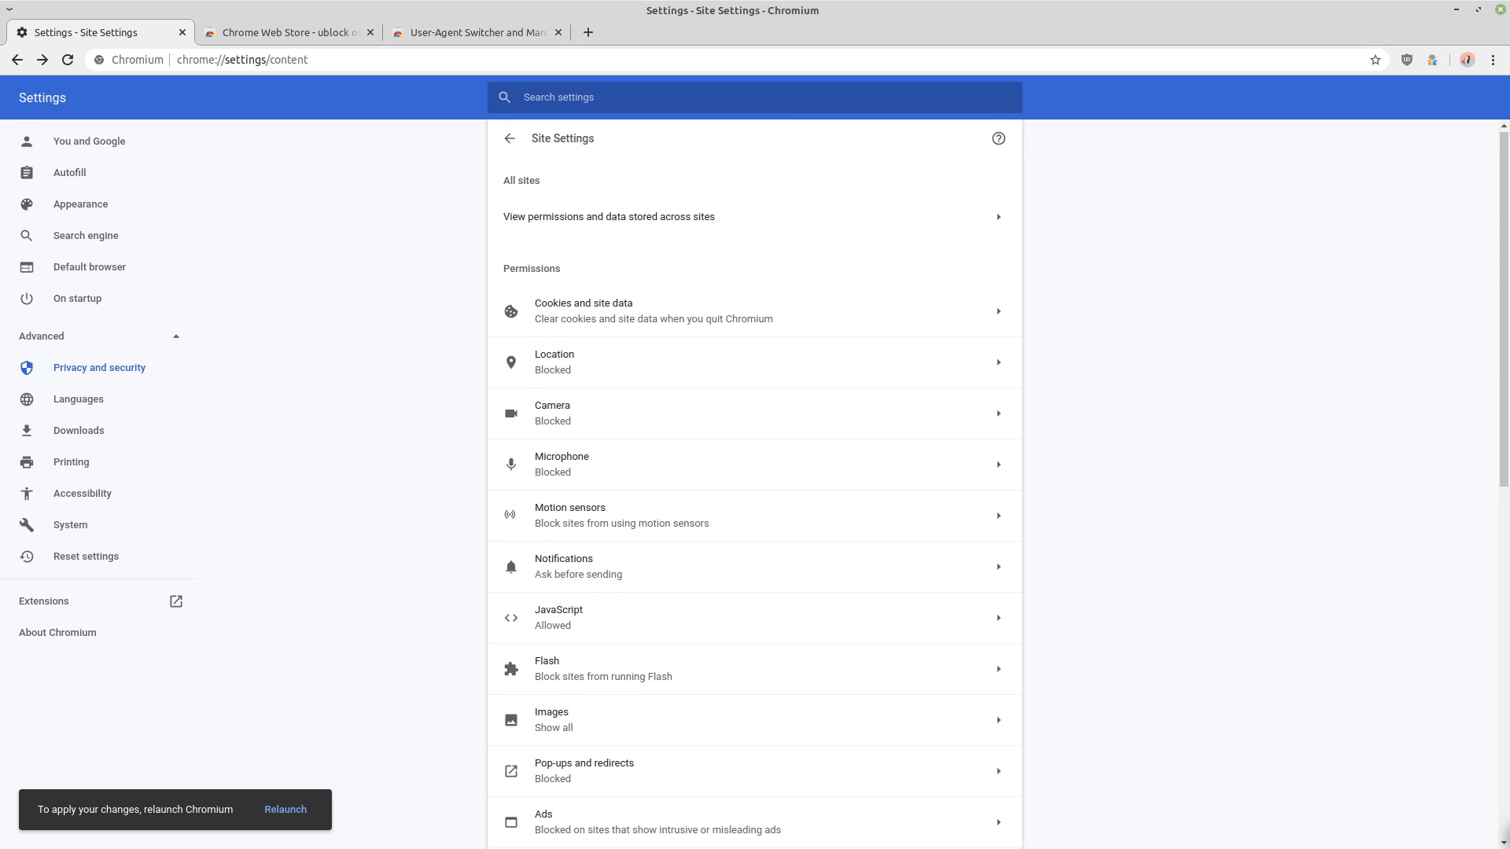
# Set the USB devices permission so that no sites are allowed to access USB devices
pyautogui.scroll(-6, 755, 484)
pyautogui.scroll(-5, 755, 483)
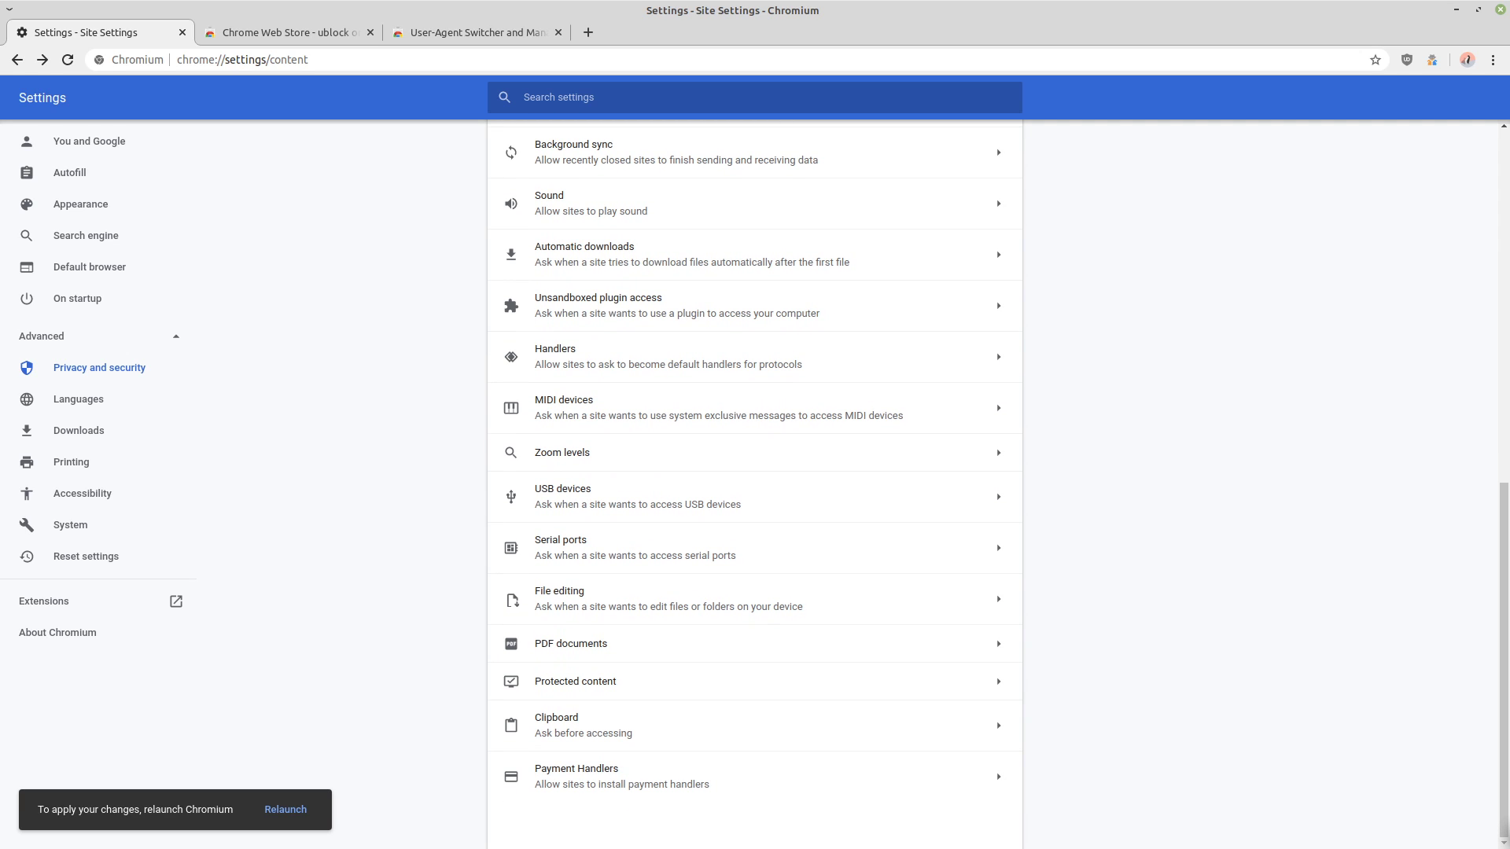
pyautogui.click(755, 496)
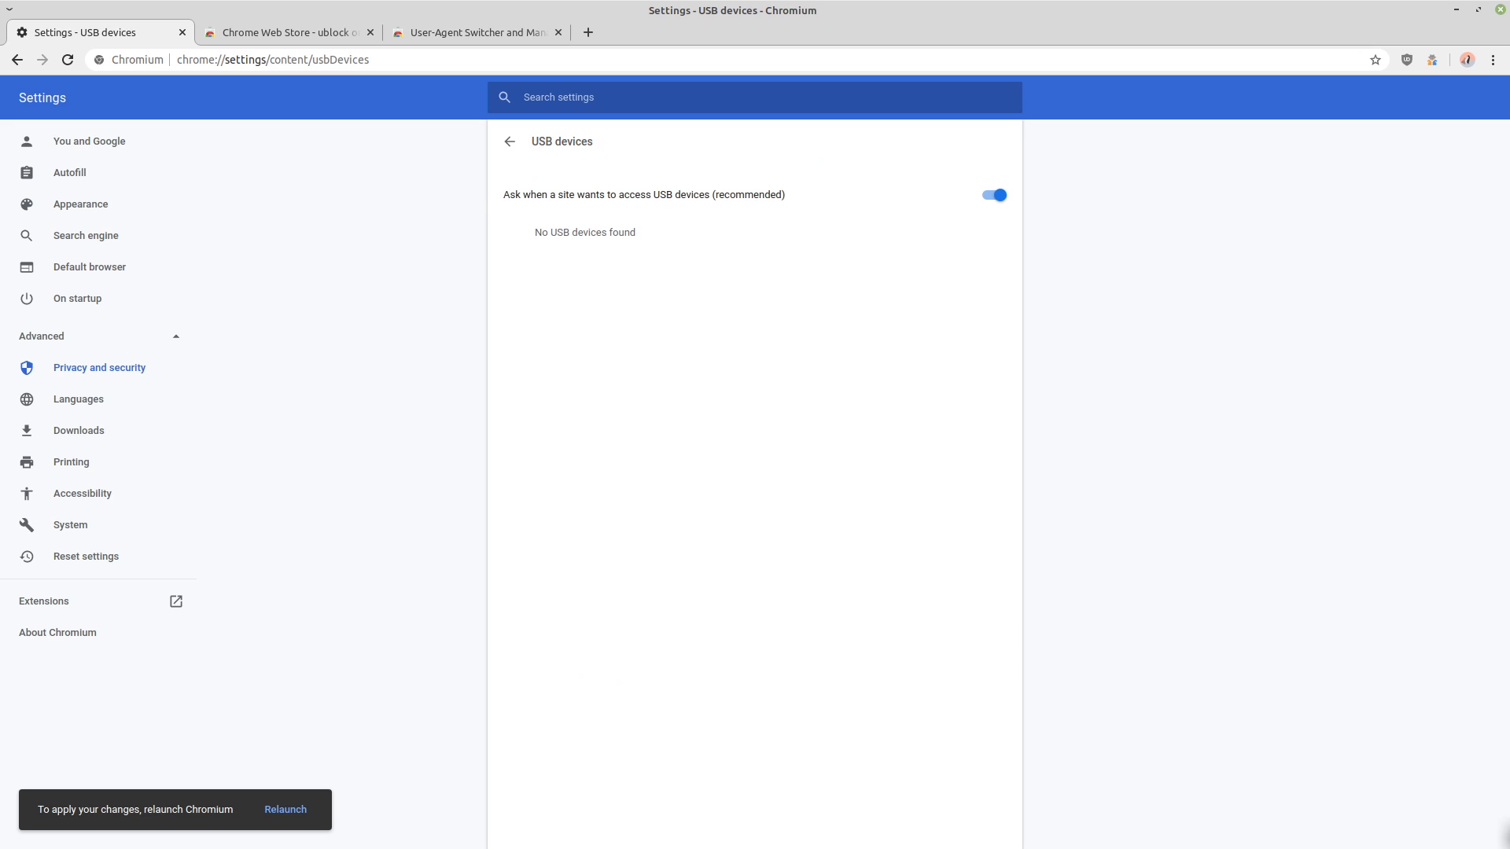
pyautogui.click(993, 195)
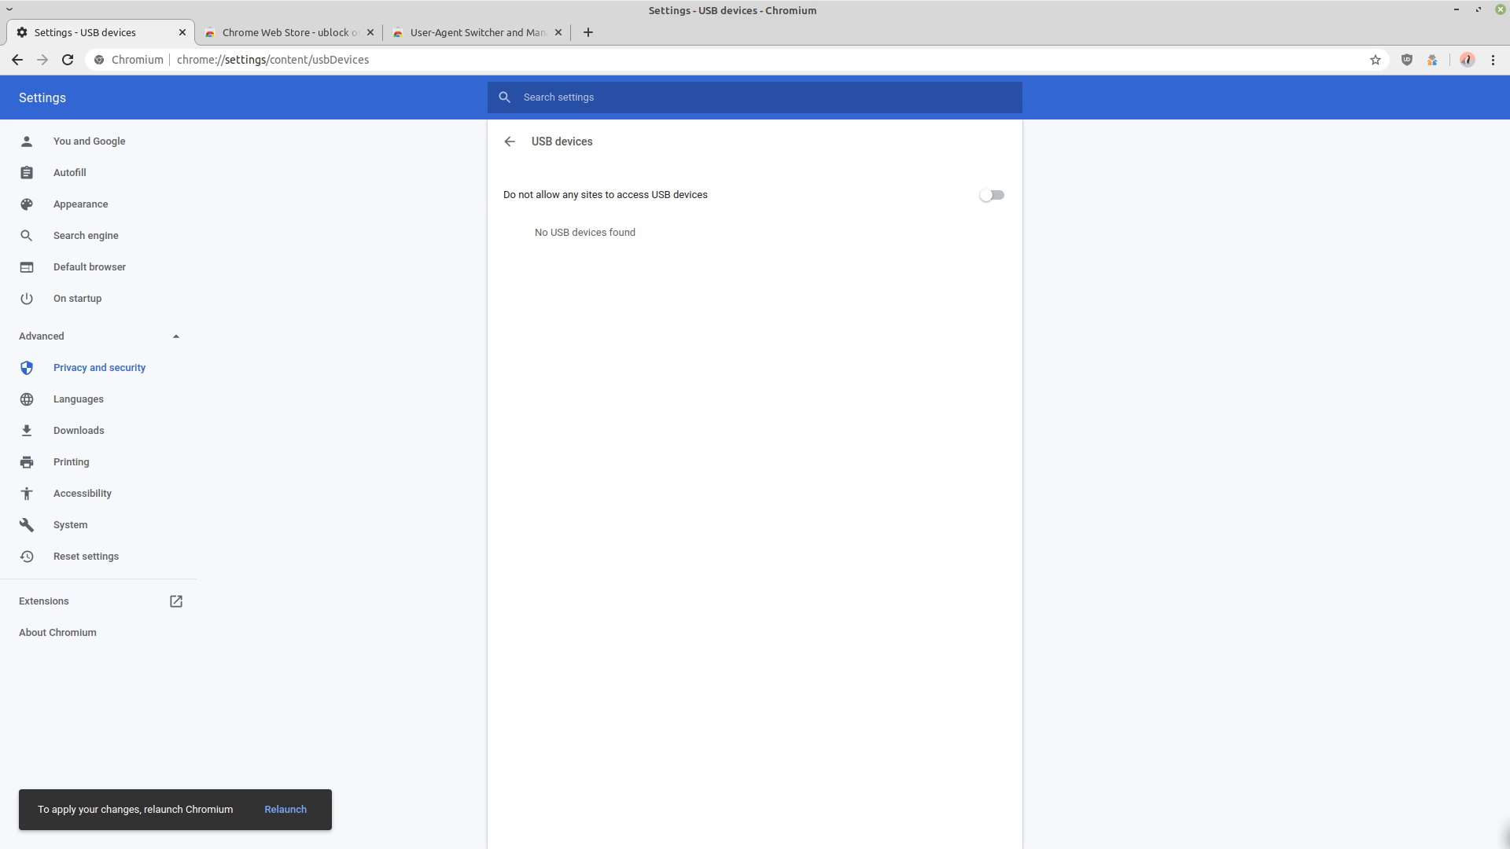
pyautogui.hotkey('alt', 'Left')
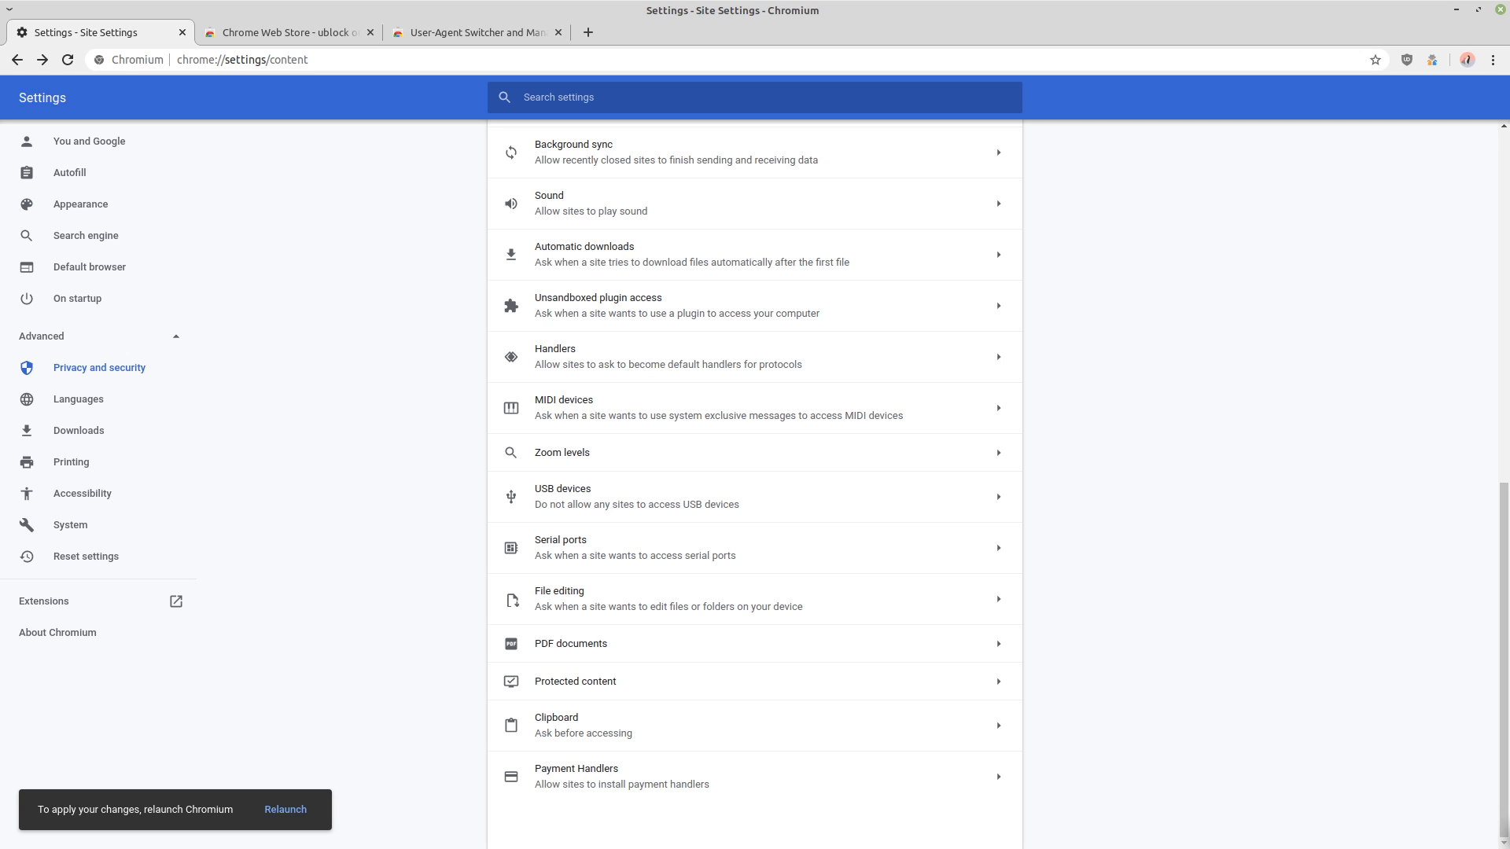
# Set the Serial ports permission so that no sites are allowed to access serial ports
pyautogui.click(755, 548)
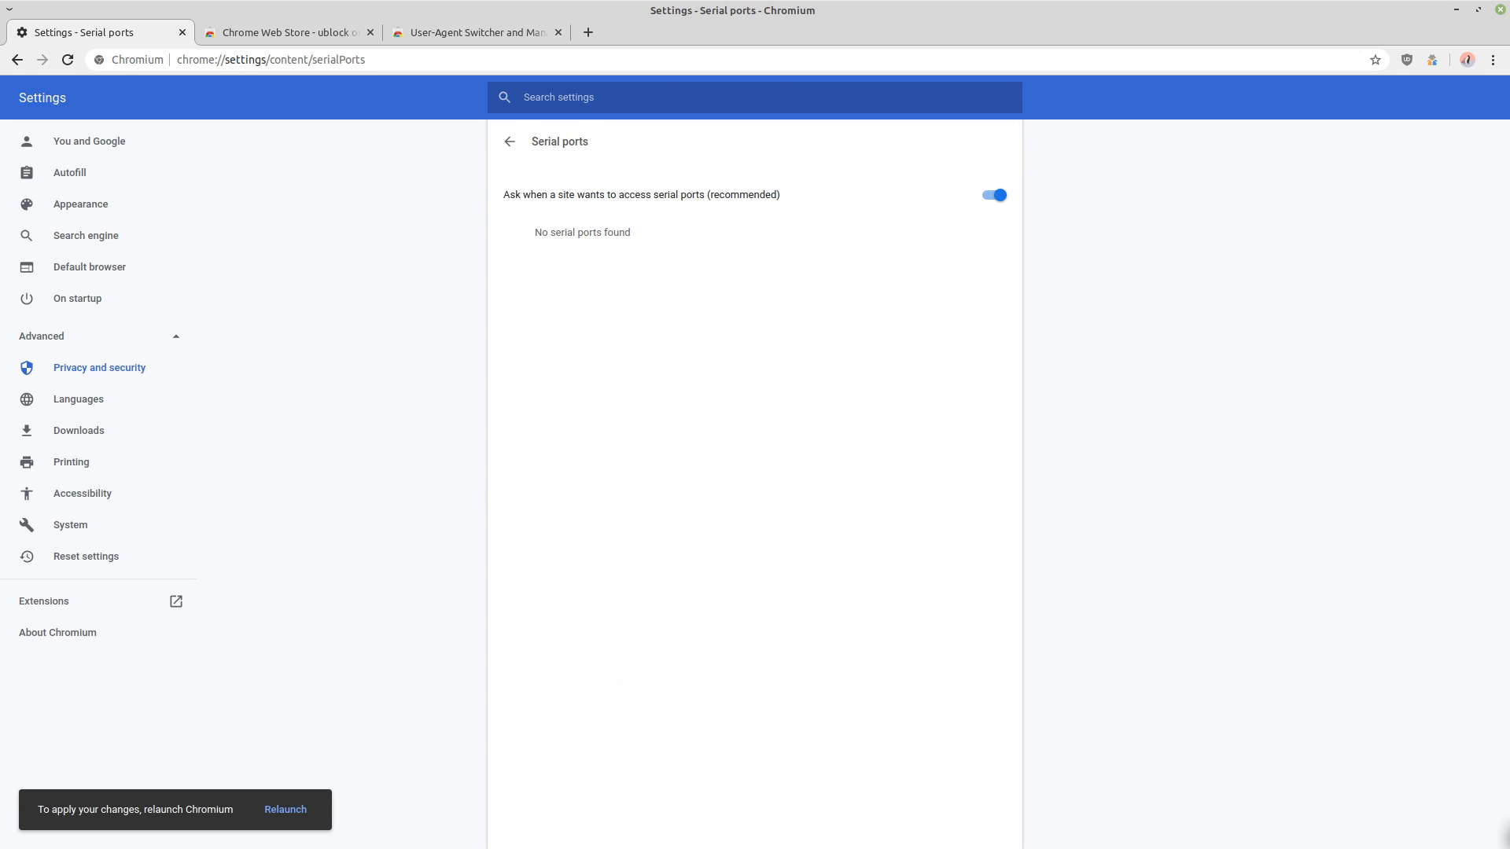
pyautogui.click(993, 195)
pyautogui.hotkey('alt', 'Left')
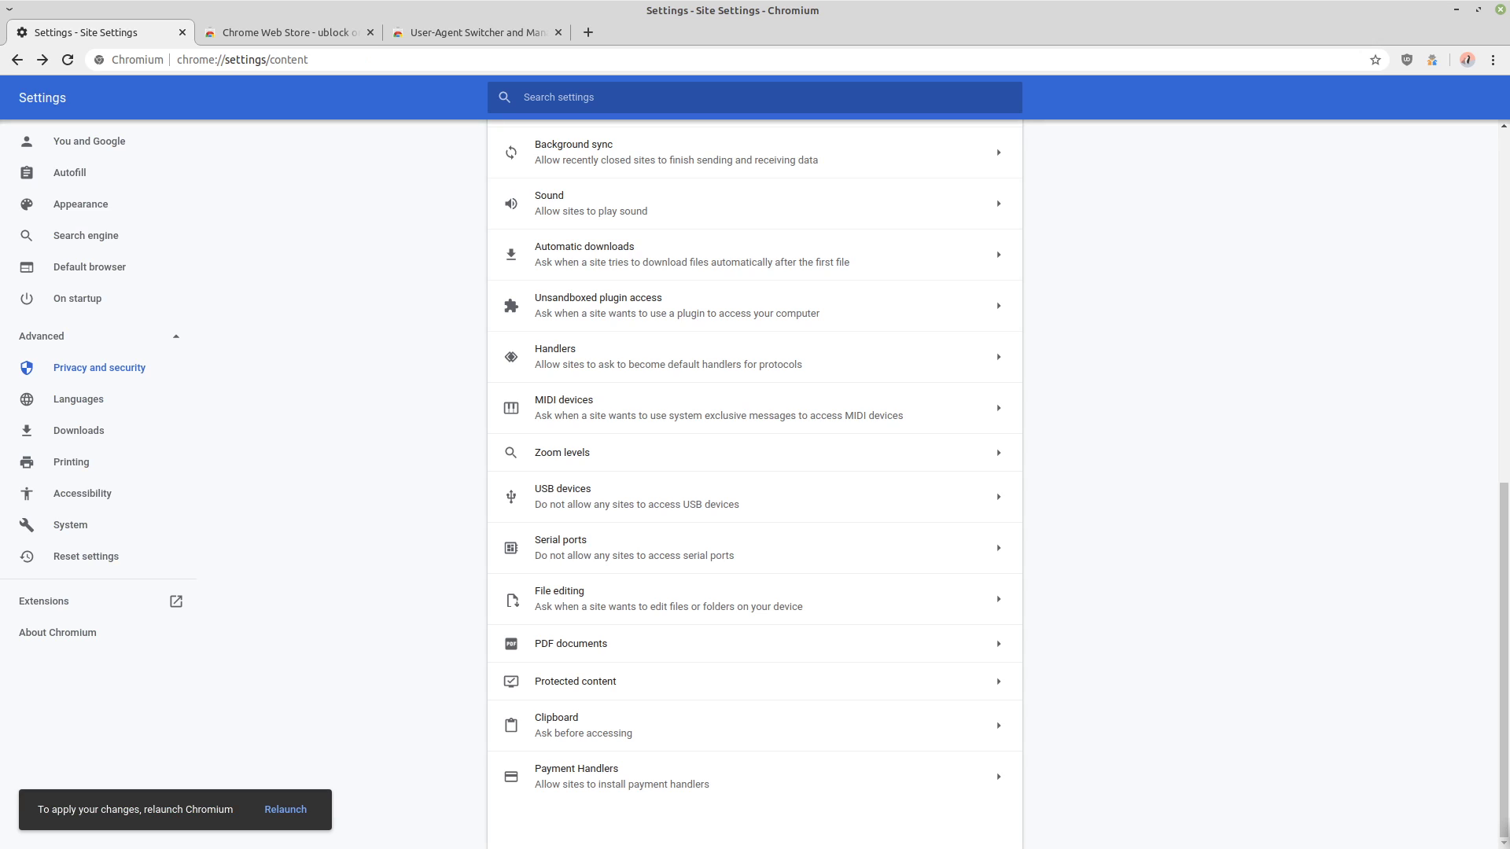
# Try to set the File editing permission so that no sites can edit files or folders on the device
pyautogui.click(755, 600)
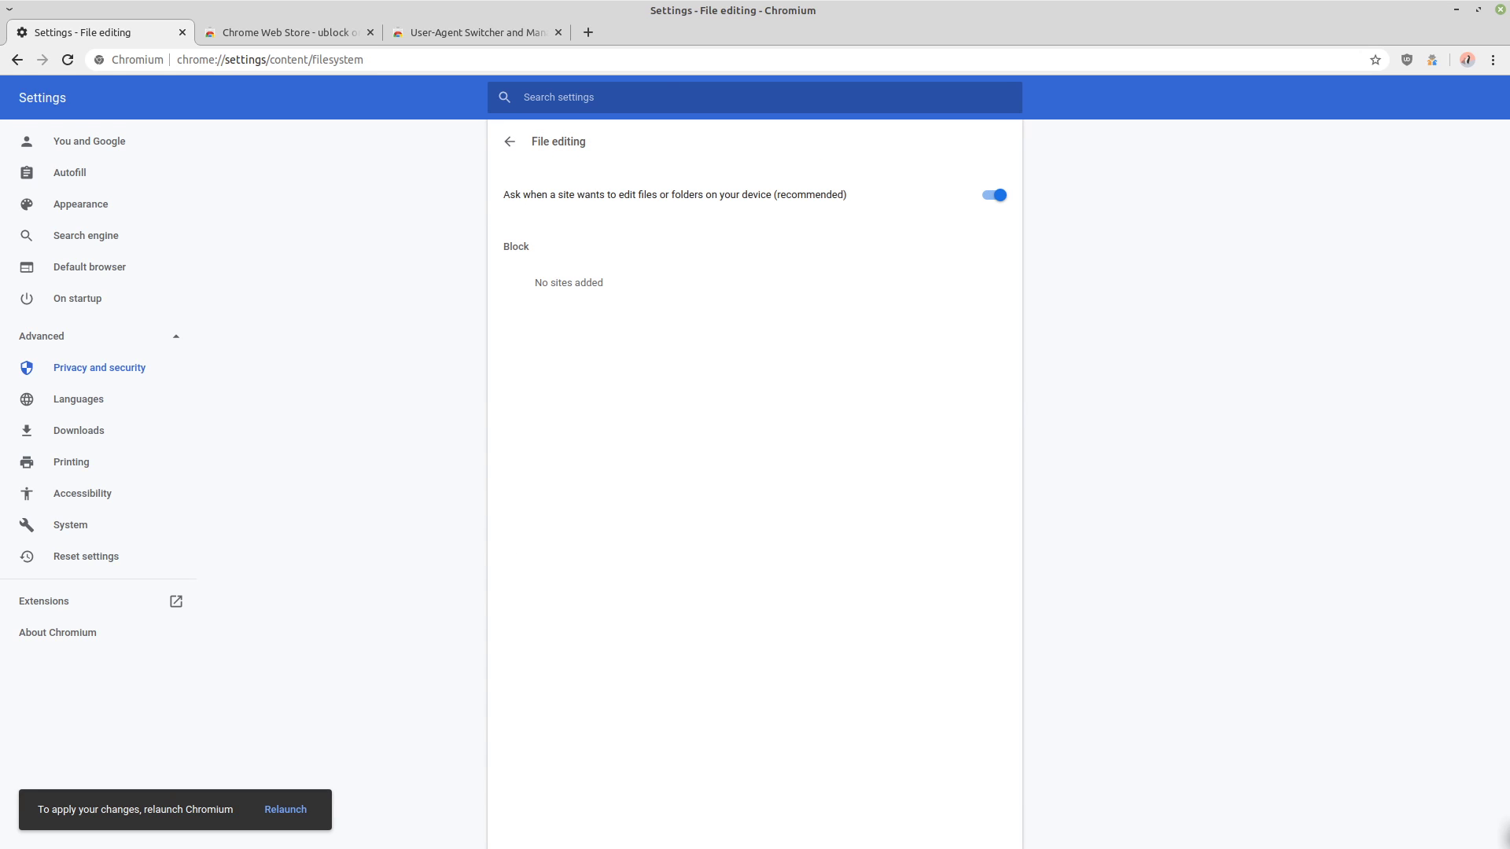
pyautogui.press('space')
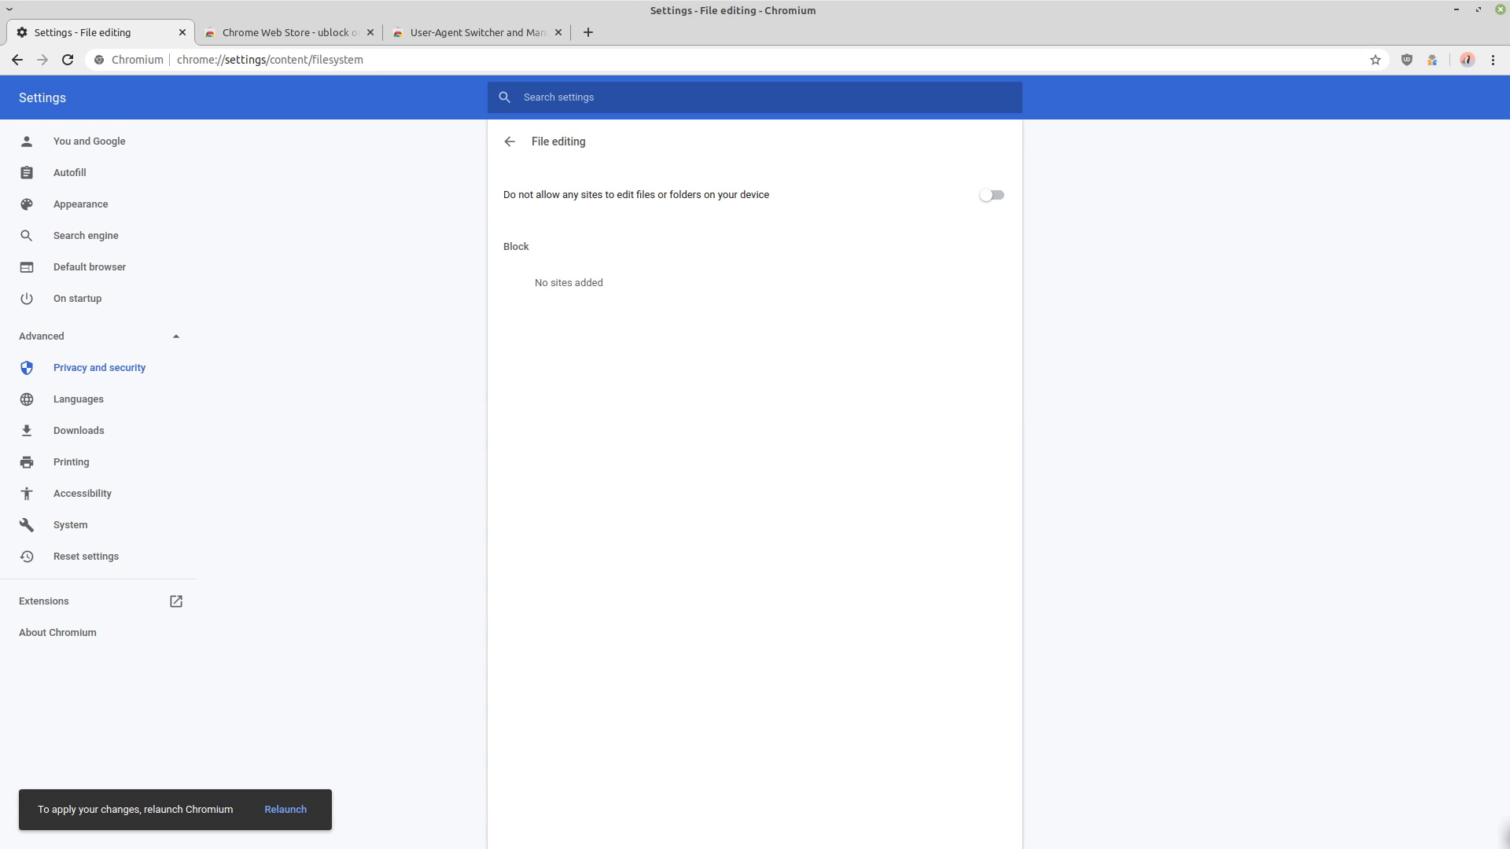
pyautogui.hotkey('alt', 'Left')
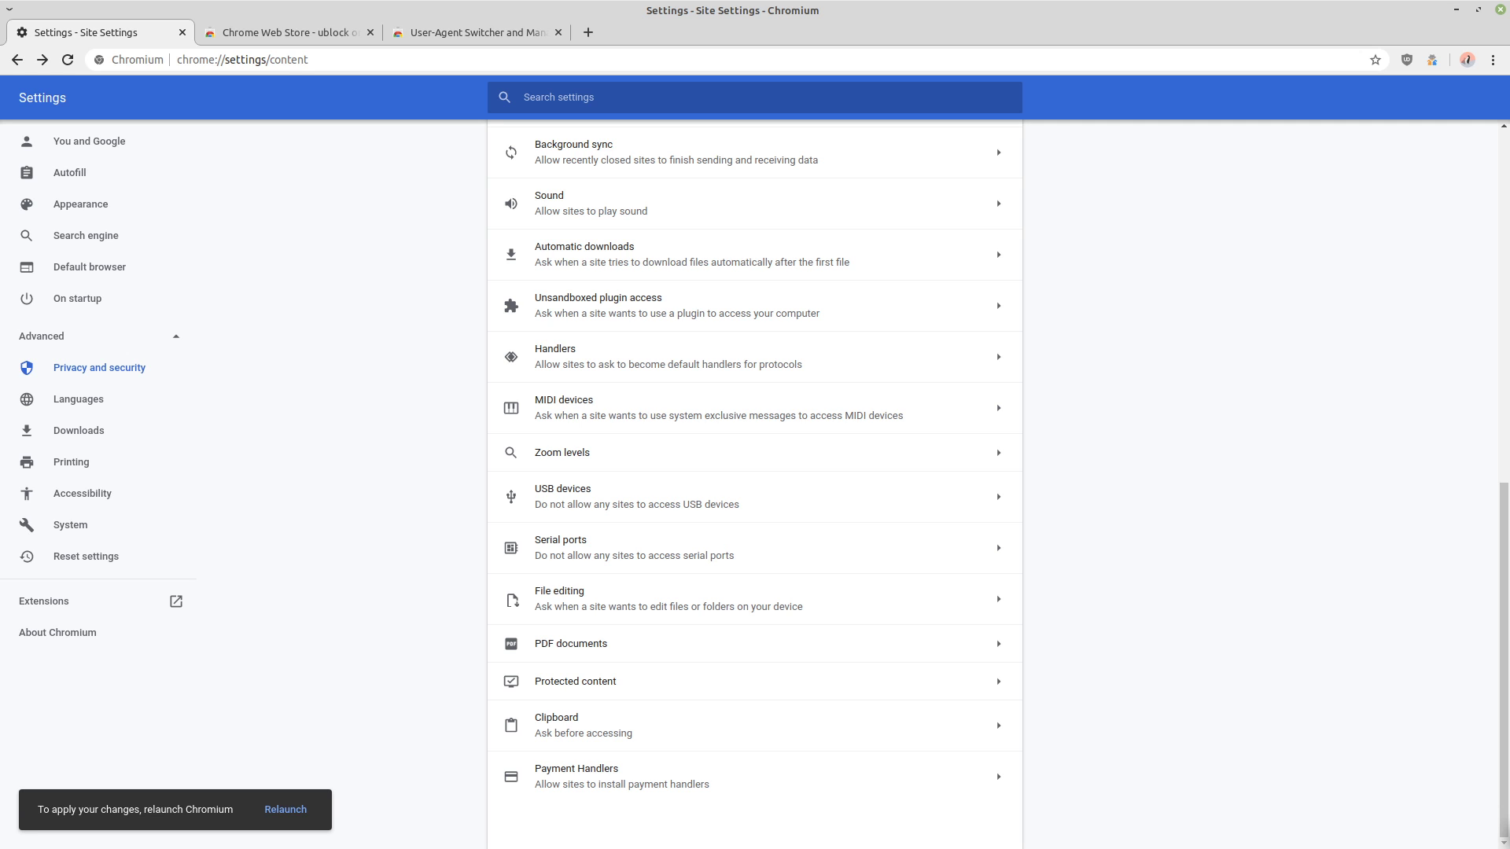
# Review the full list of Site Settings permissions and return to the main settings page
pyautogui.scroll(9, 755, 472)
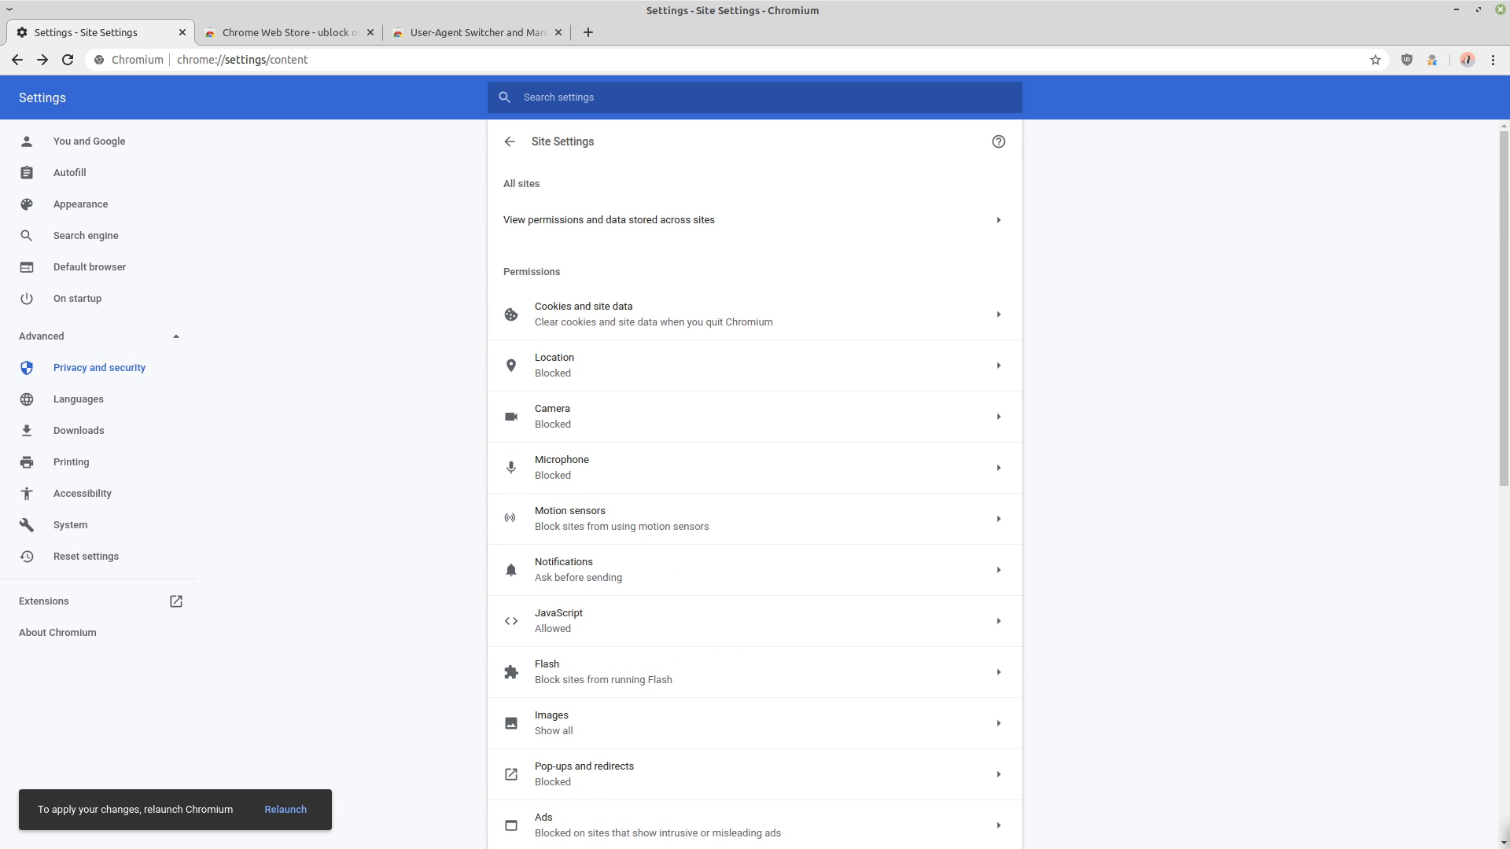
pyautogui.scroll(-5, 755, 472)
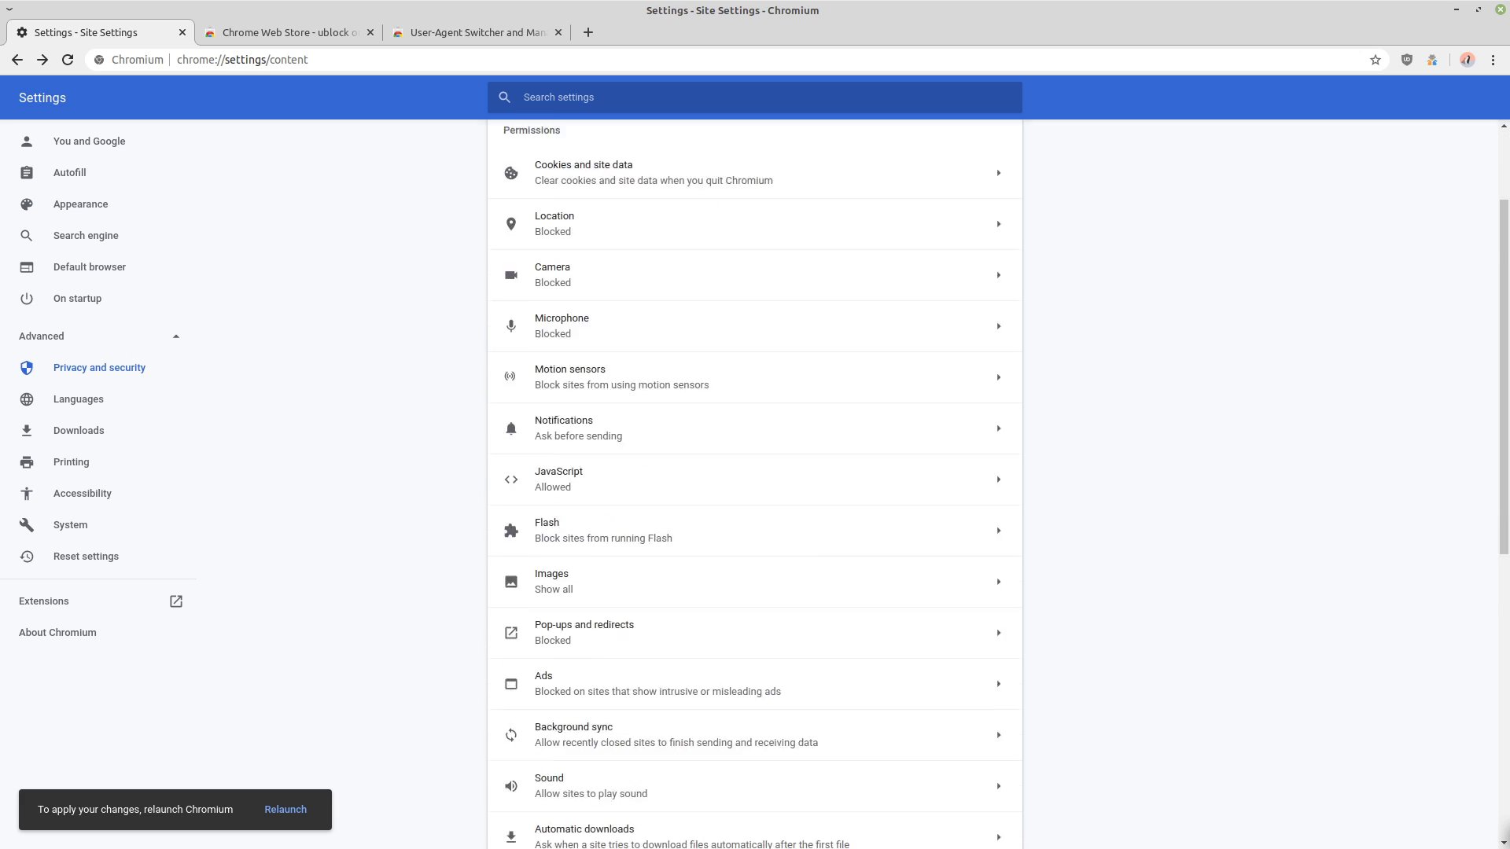
pyautogui.scroll(-3, 755, 472)
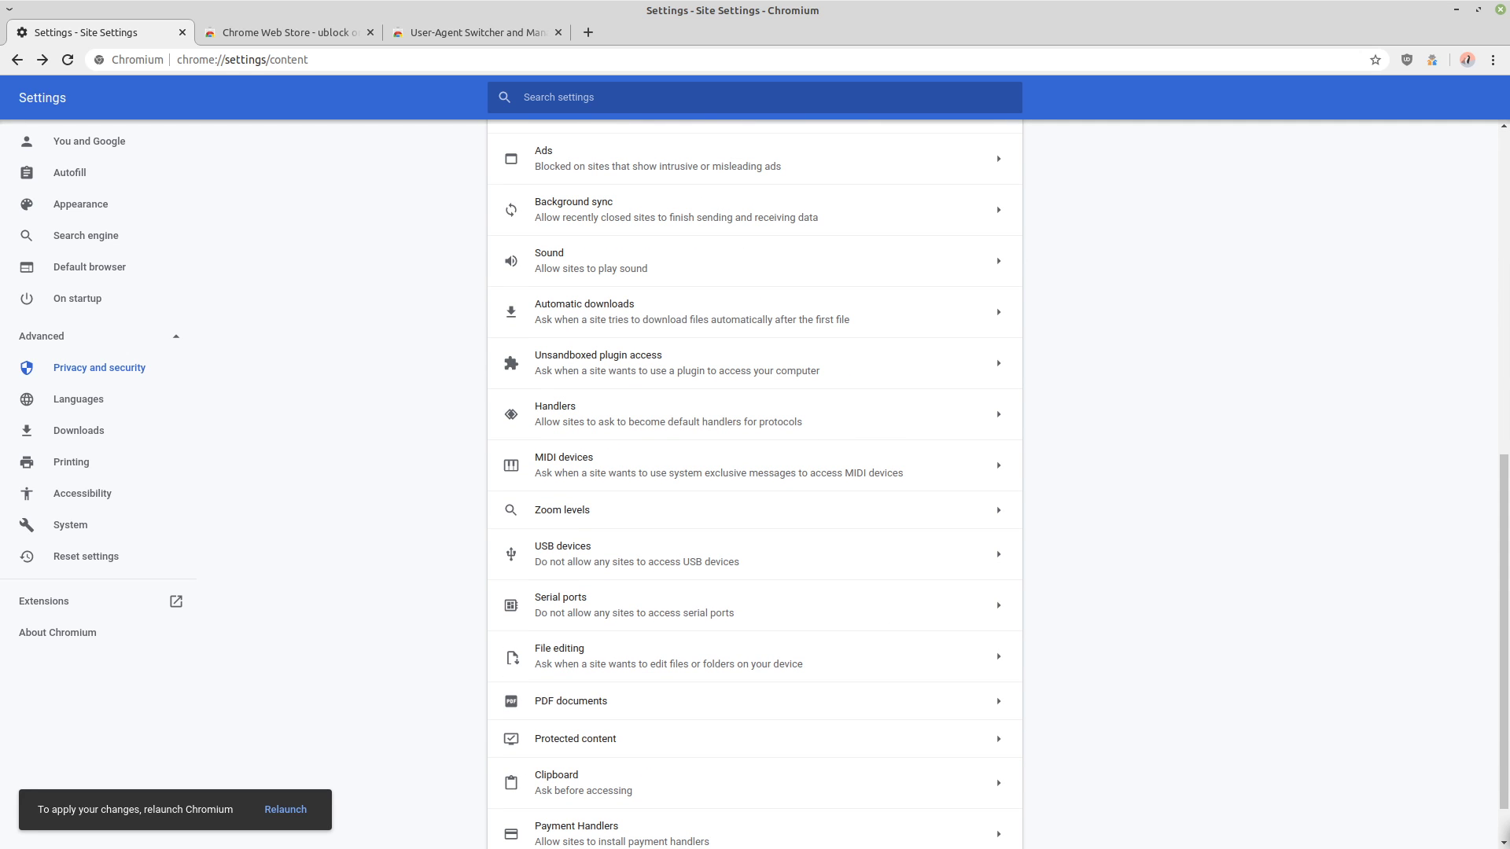
pyautogui.scroll(9, 755, 472)
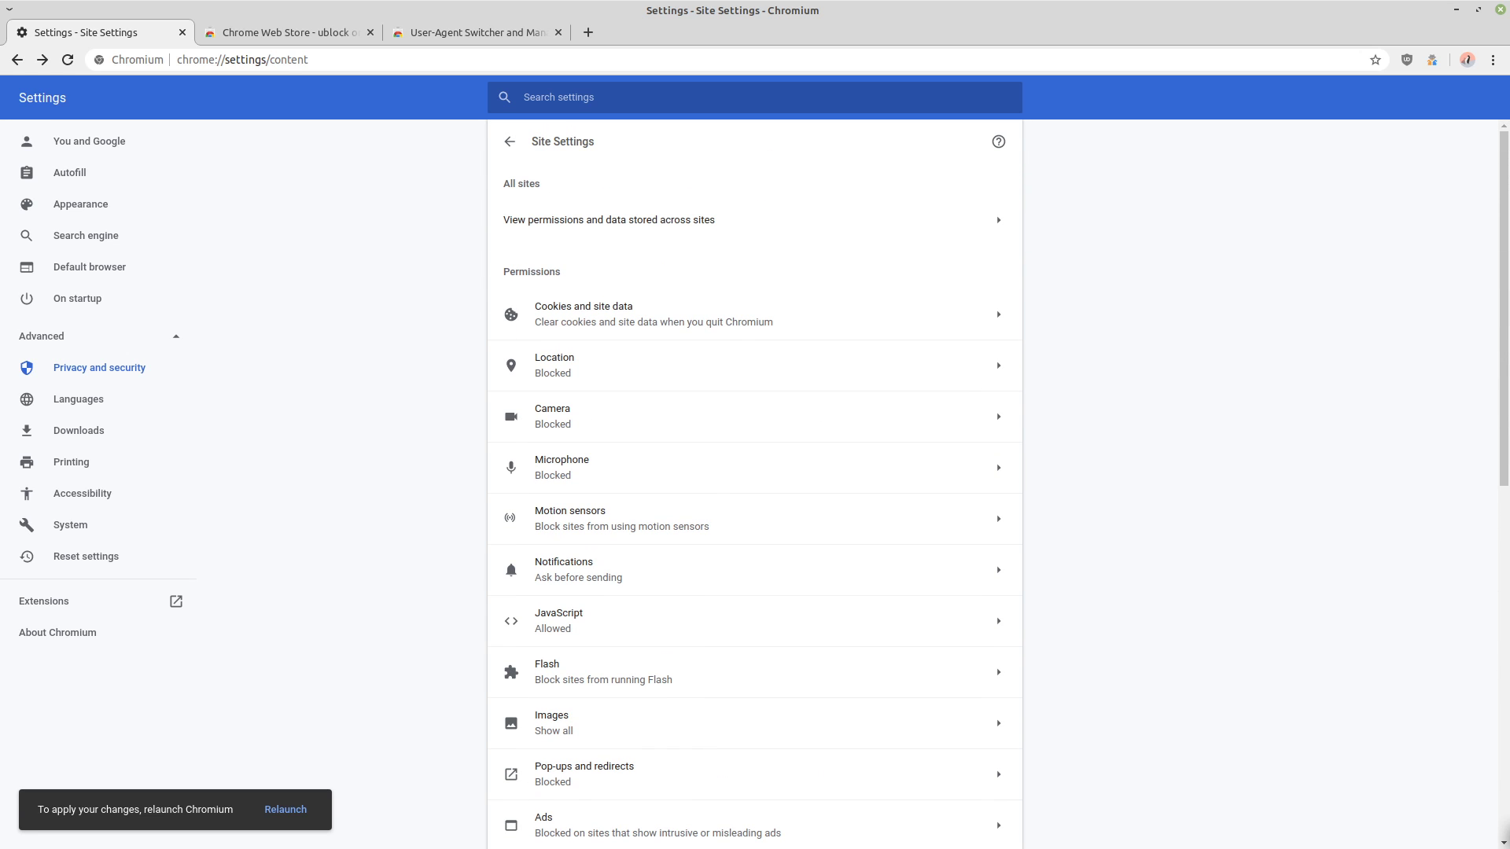
pyautogui.click(510, 142)
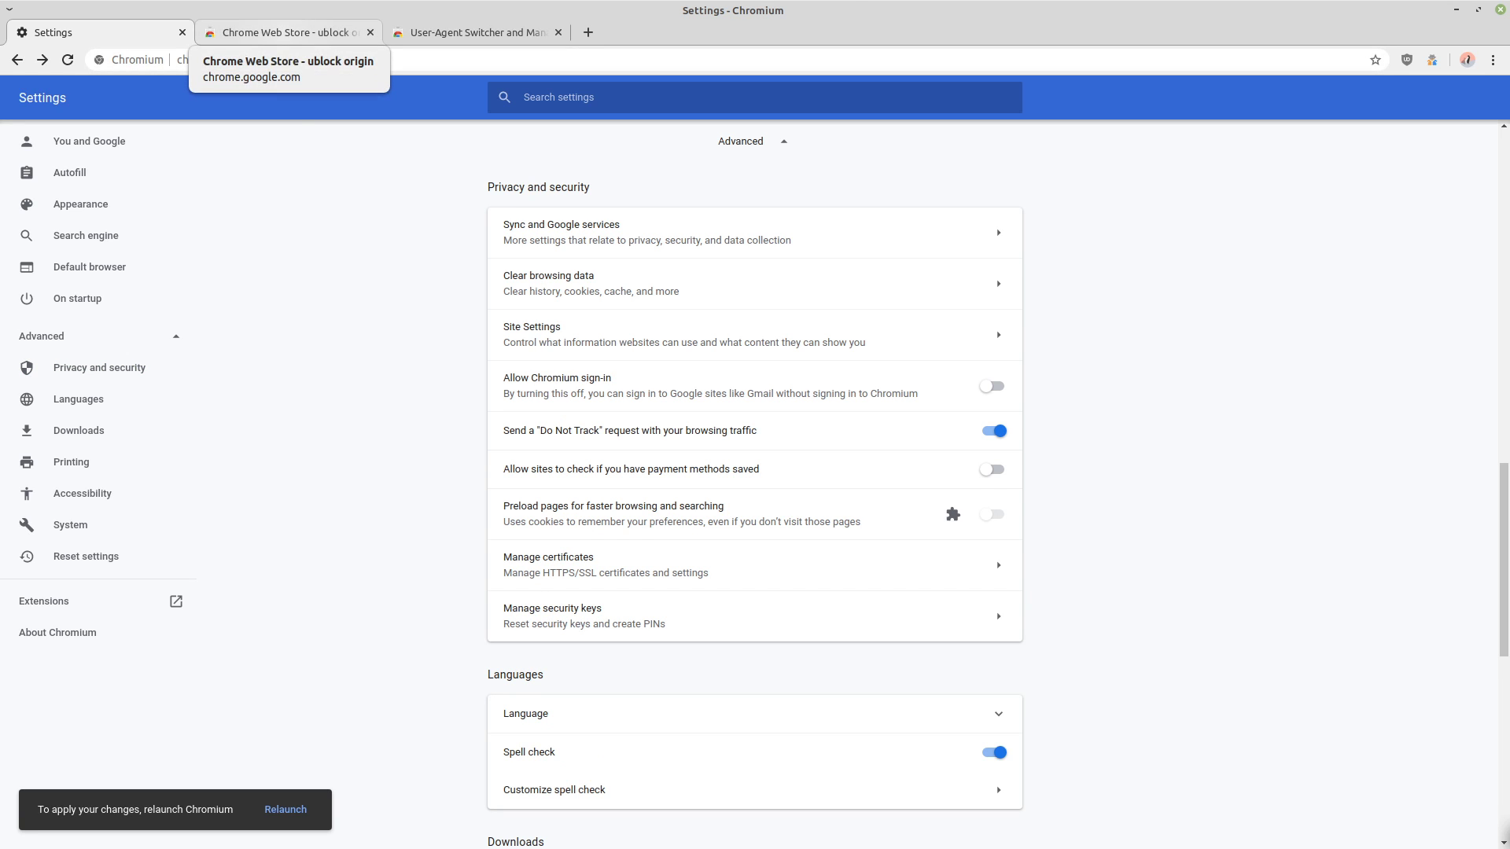
# Open the uBlock Origin dashboard from the Chrome Web Store page and make sure the advanced user option is enabled
pyautogui.click(283, 32)
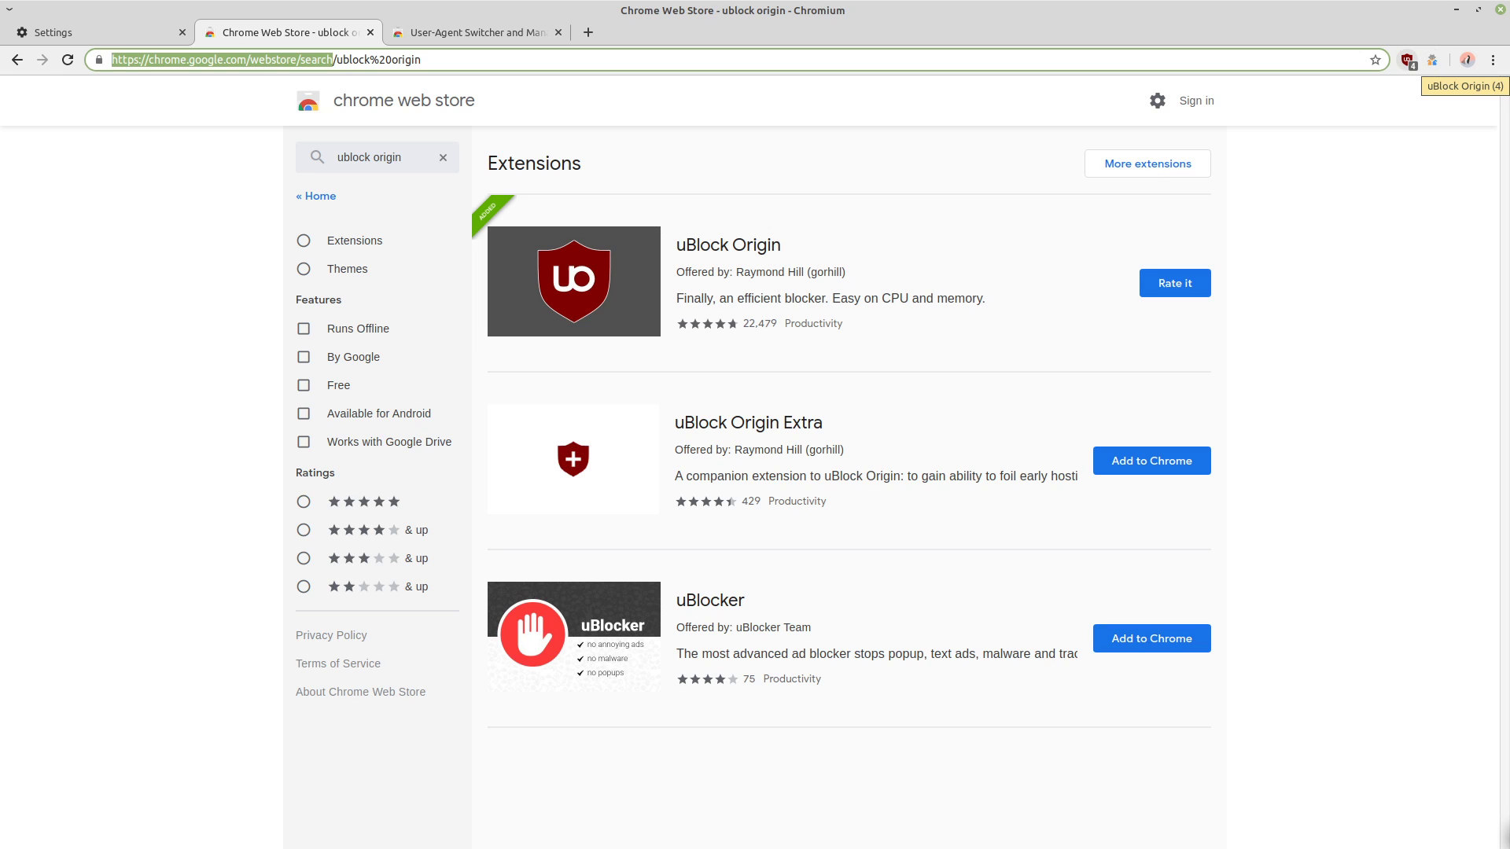
pyautogui.click(1407, 60)
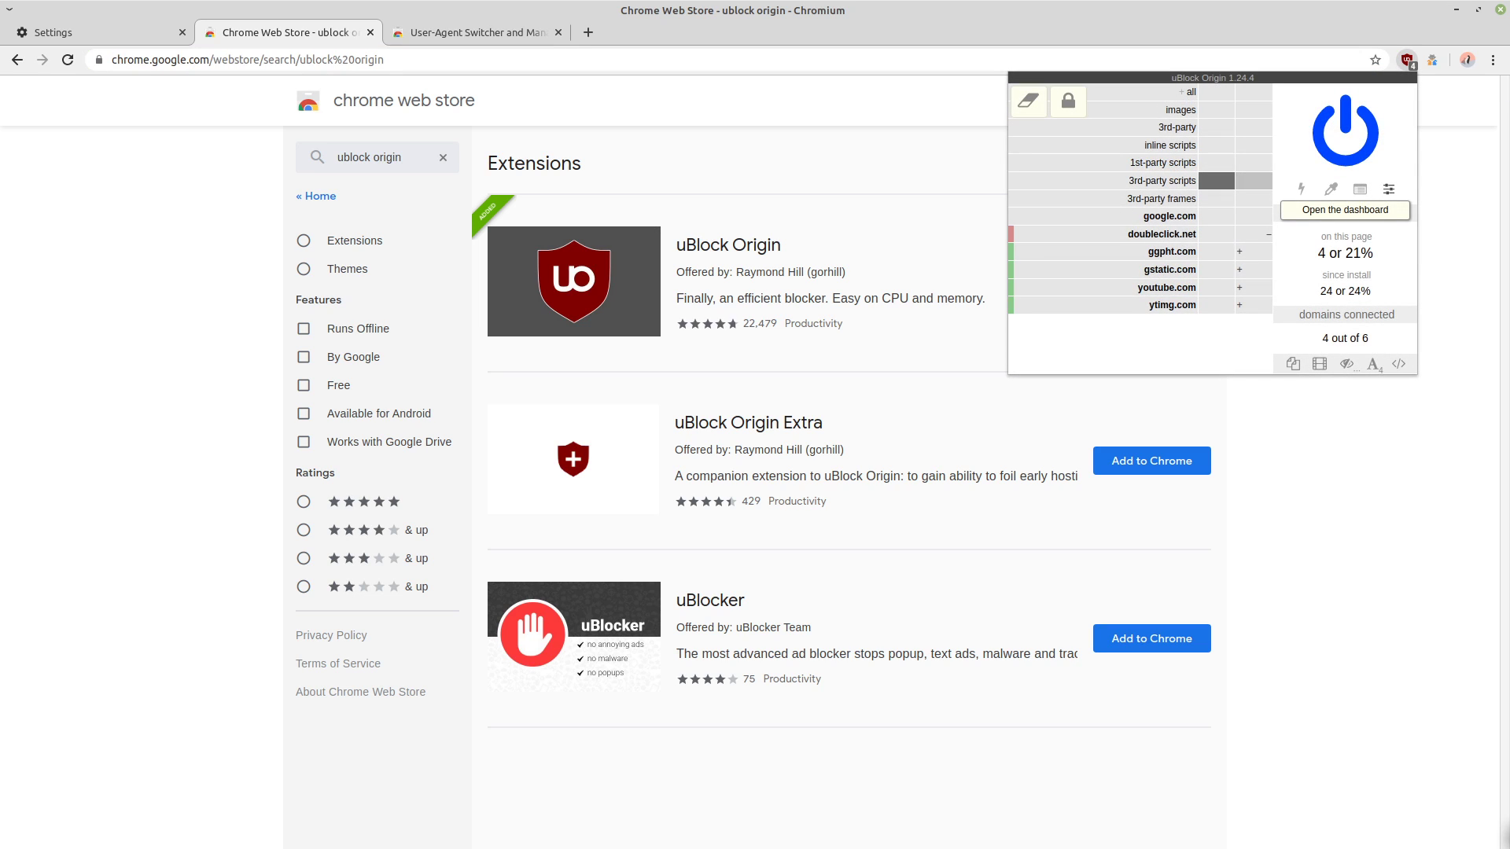
pyautogui.click(1389, 189)
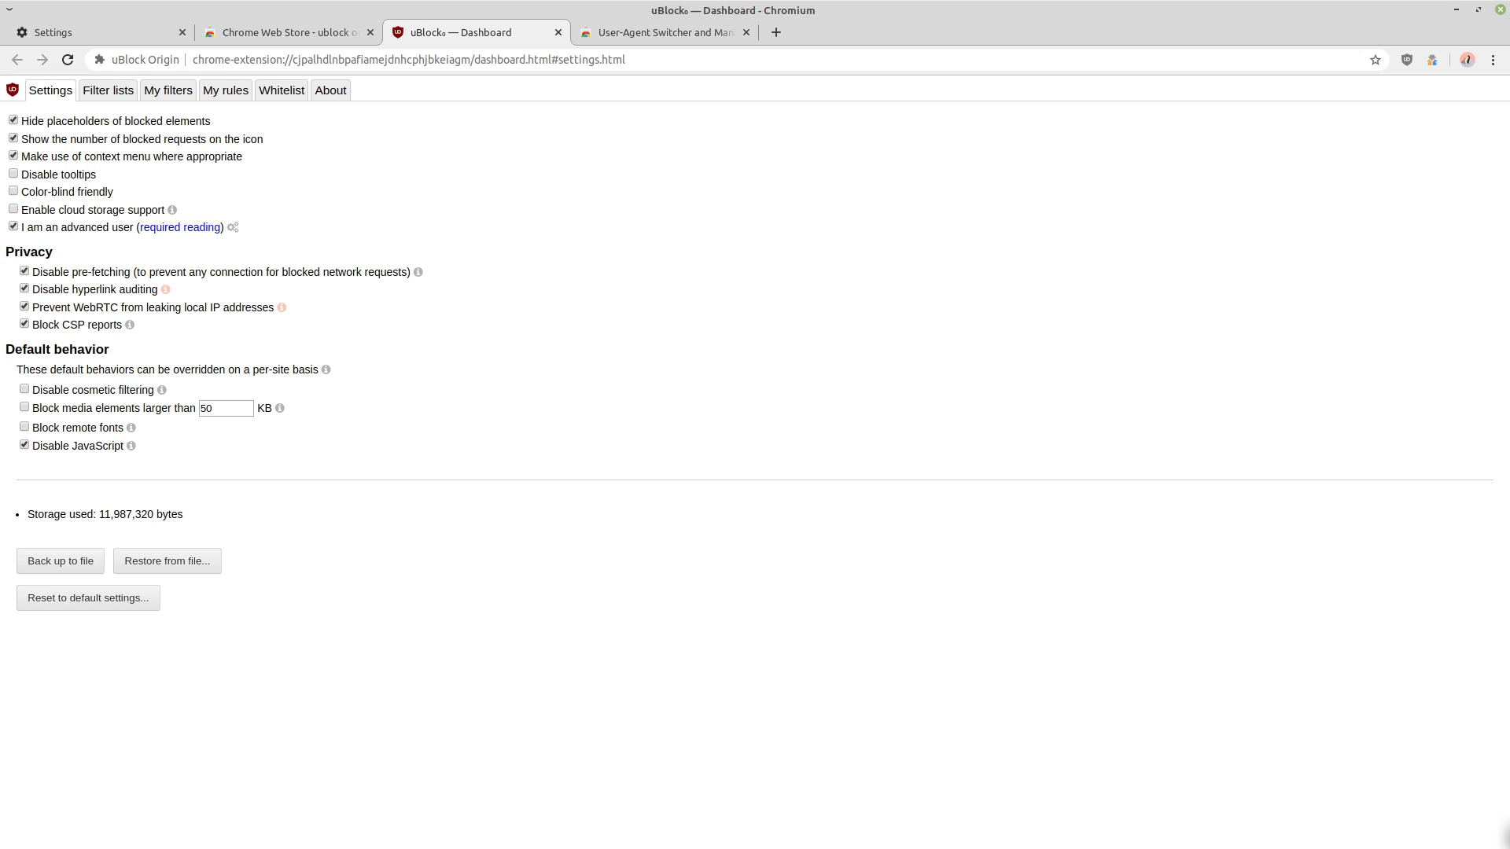
pyautogui.click(13, 226)
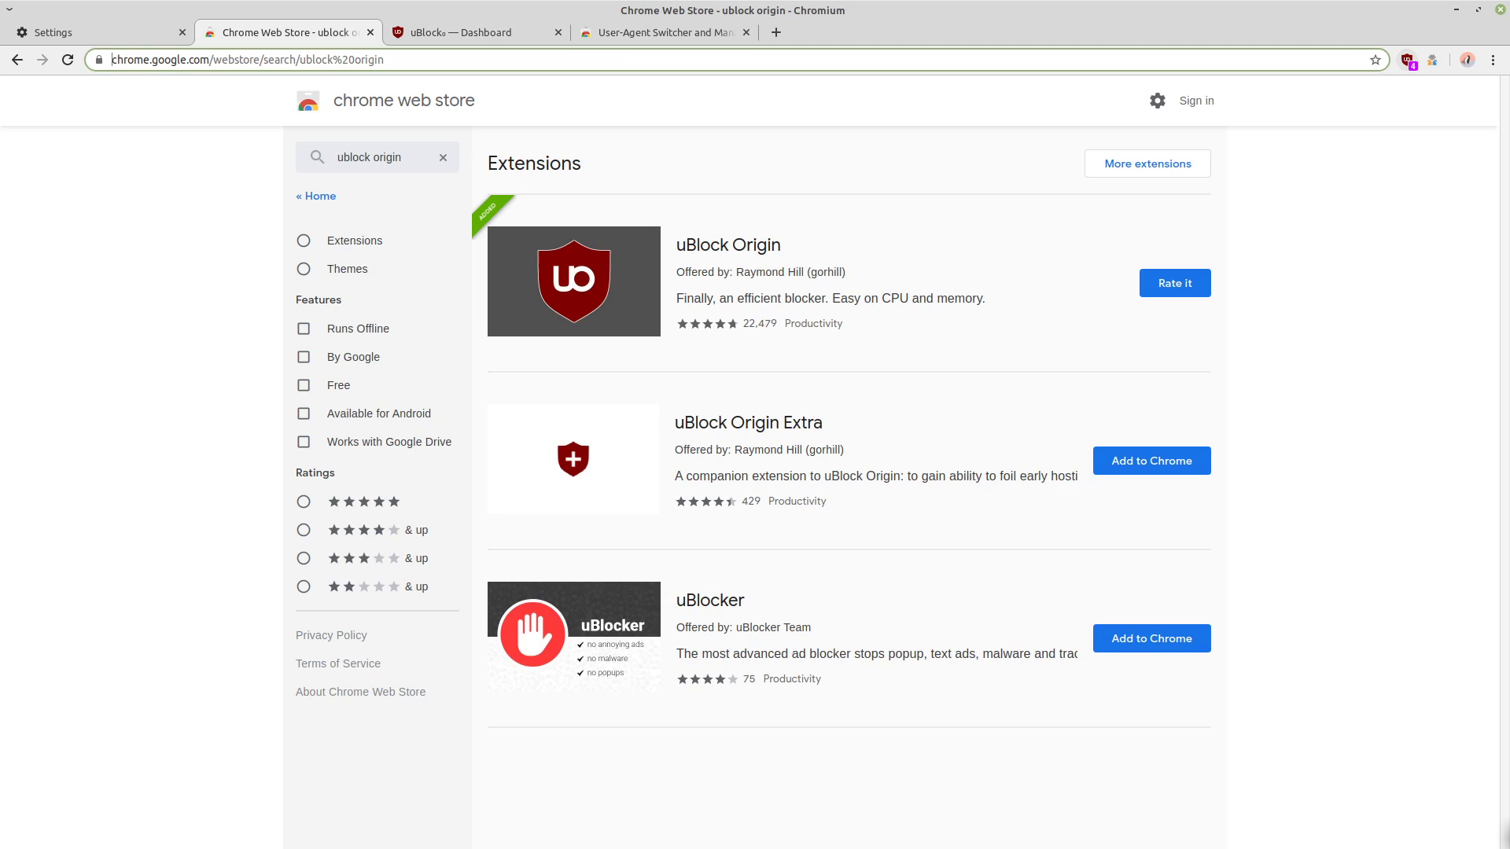
# Block youtube.com both for the current site and globally in uBlock Origin's dynamic filtering rules
pyautogui.click(1407, 60)
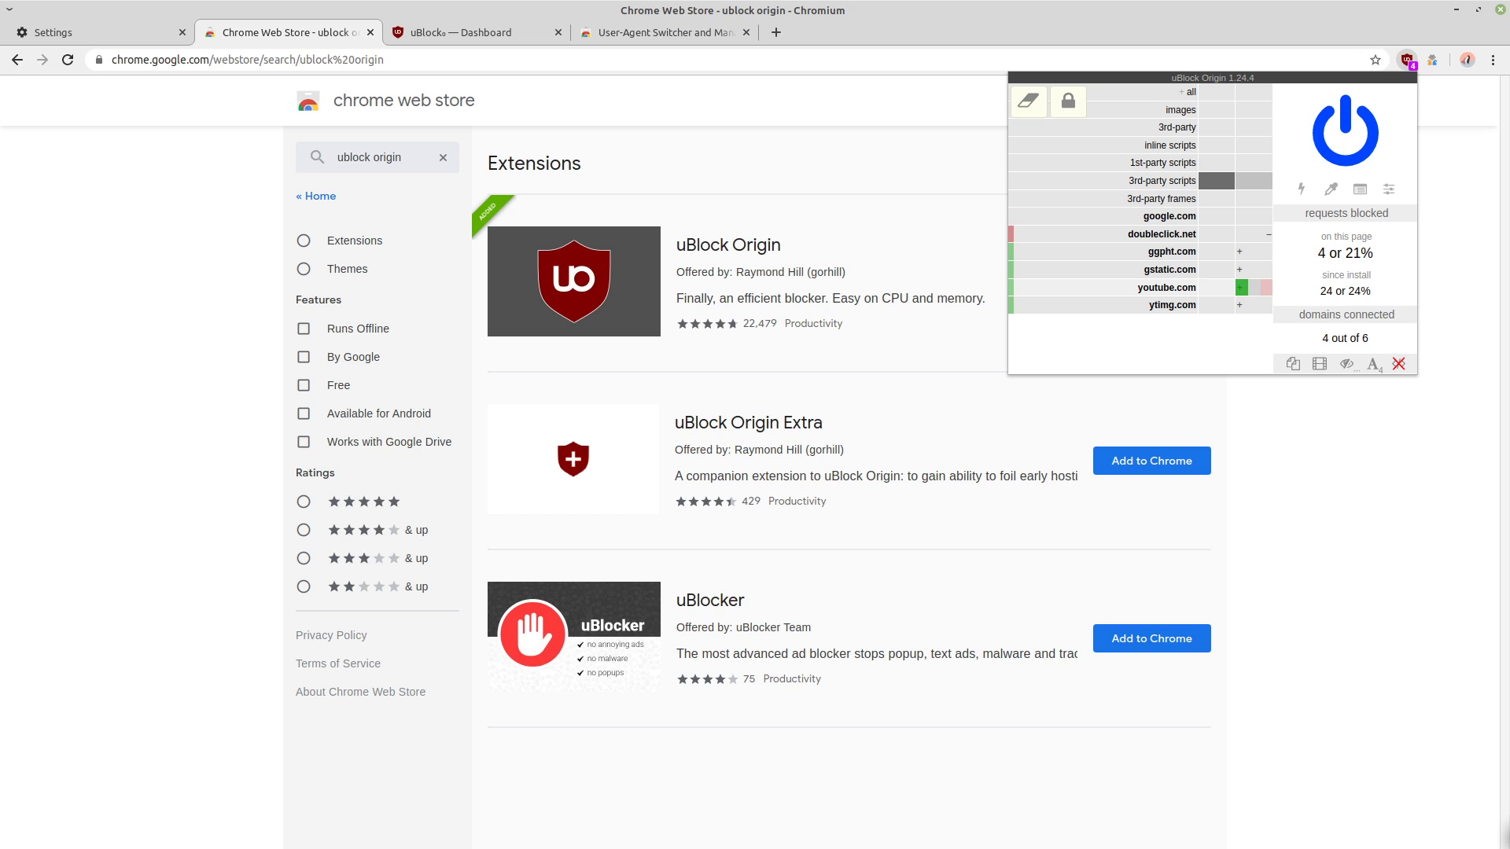
pyautogui.click(1266, 288)
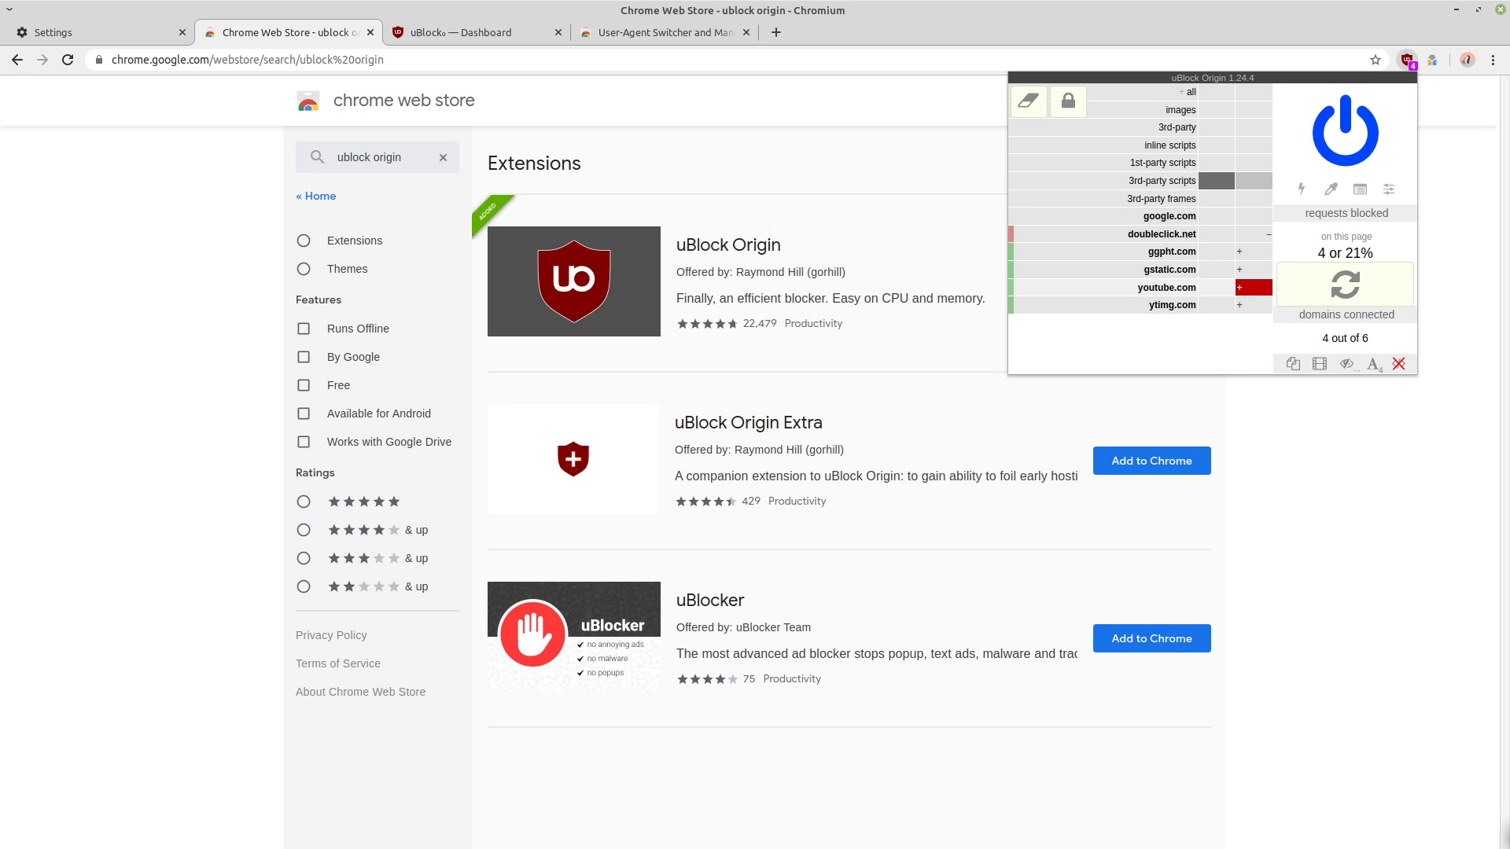
pyautogui.click(1228, 287)
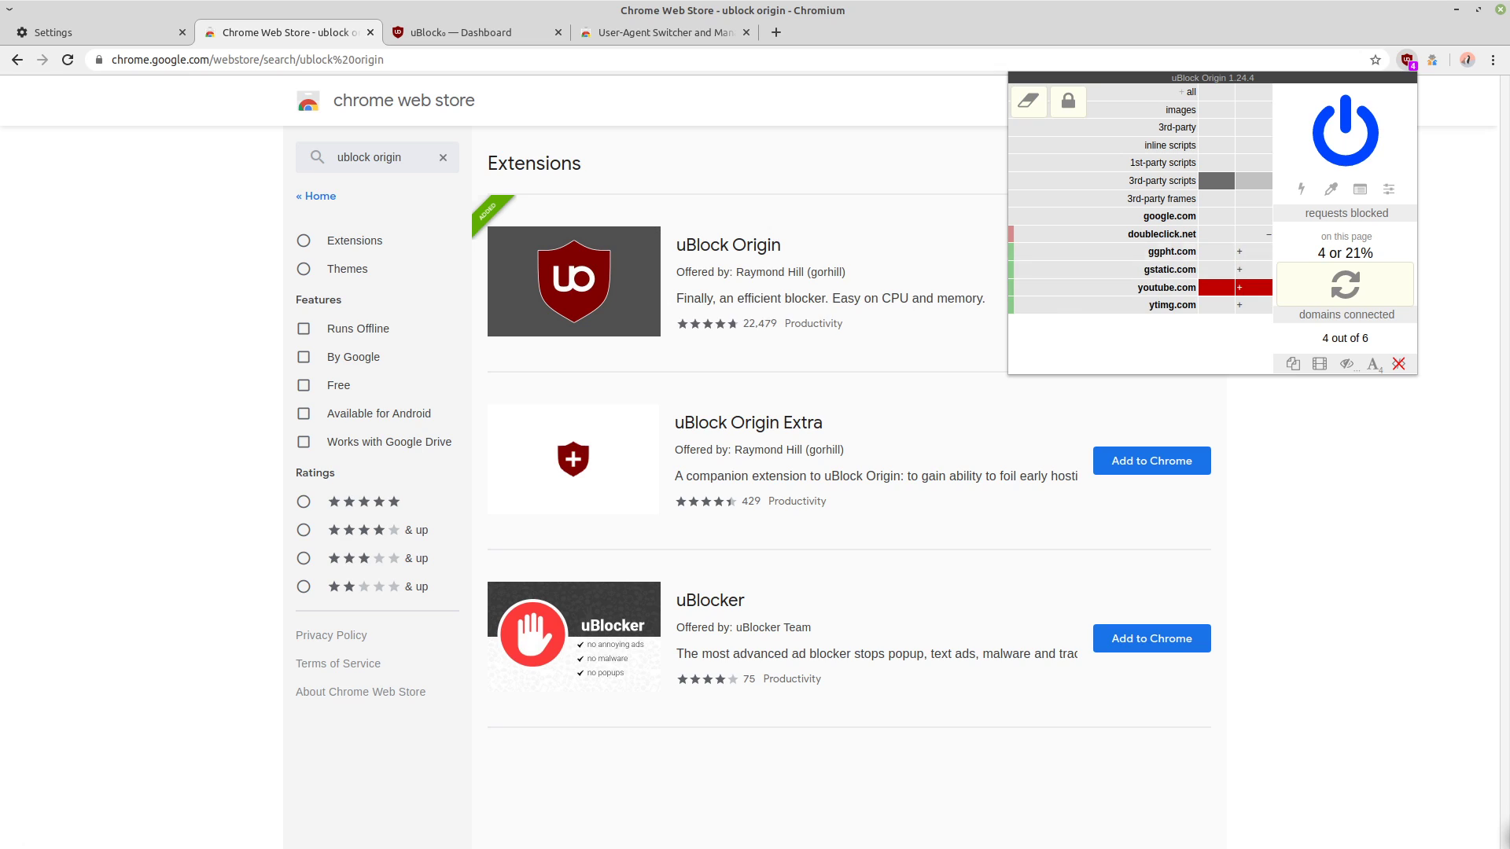
pyautogui.hotkey('alt', 'Tab')
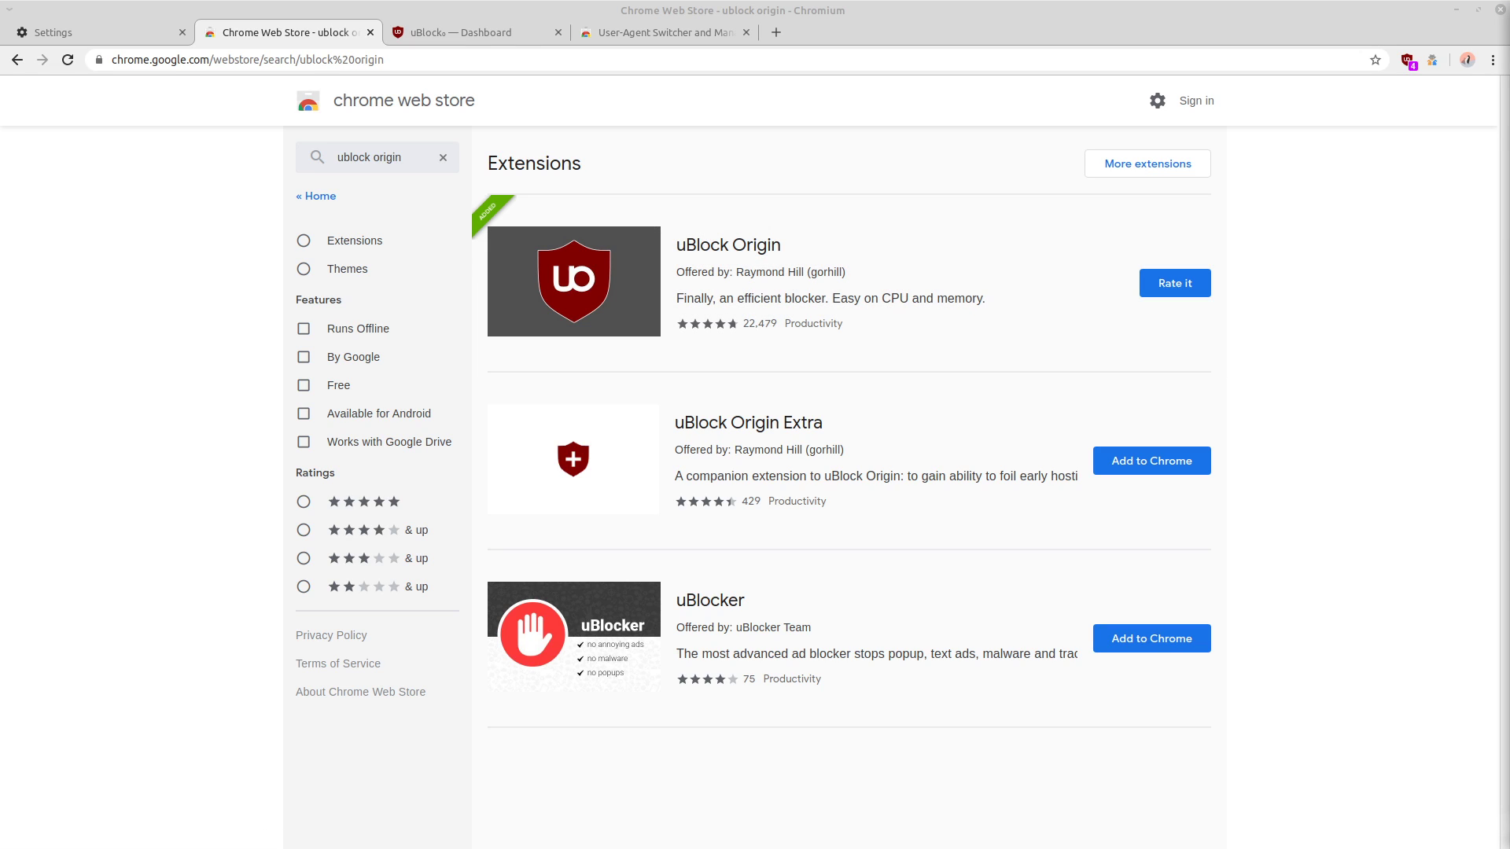
pyautogui.hotkey('alt', 'Tab')
# Search the Chrome Web Store for the proxy switchyomega extension
pyautogui.click(443, 157)
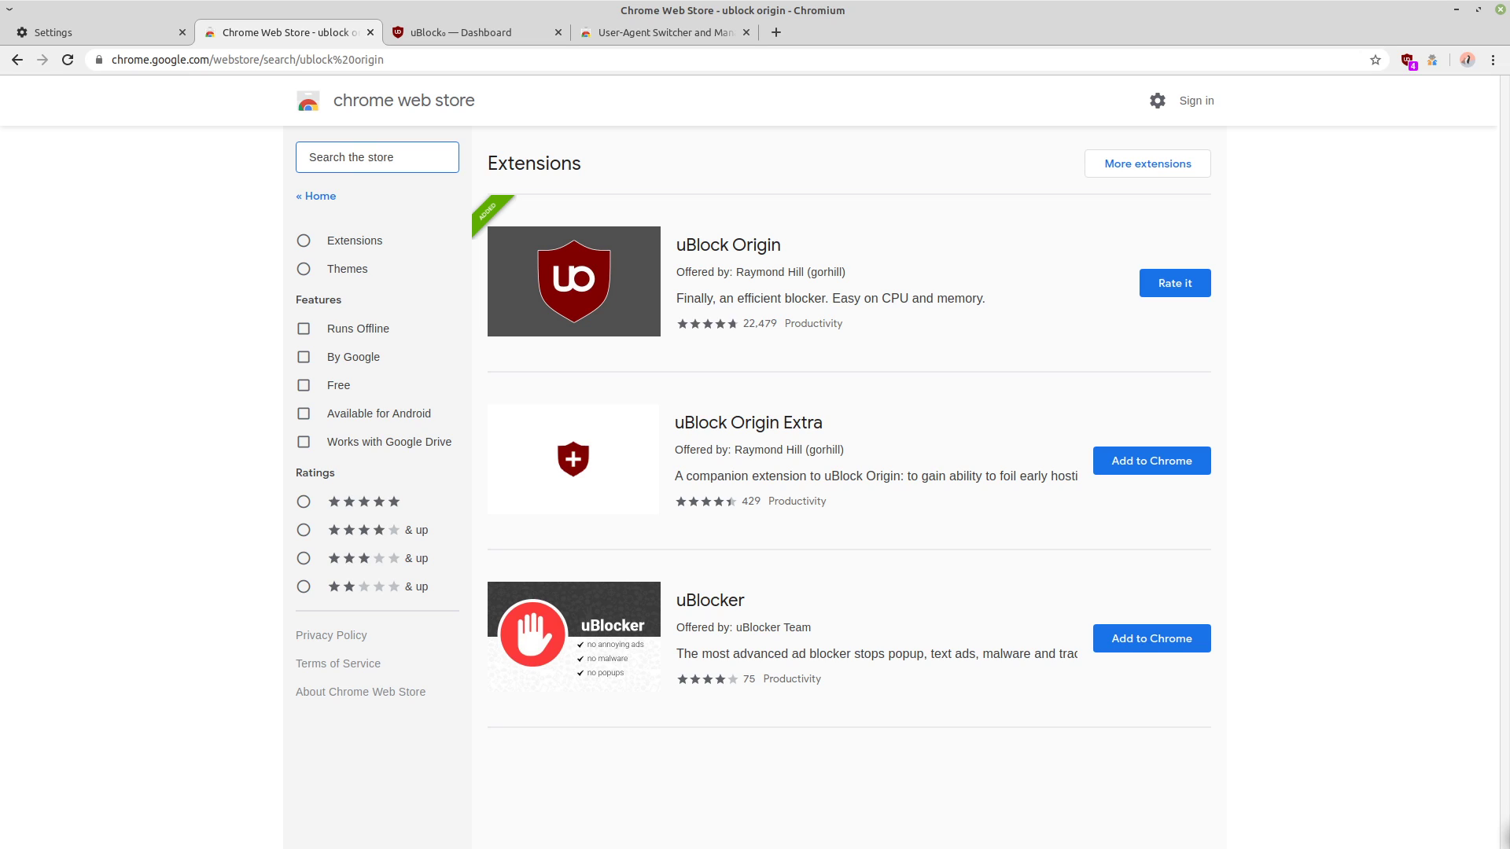
pyautogui.write('proxy')
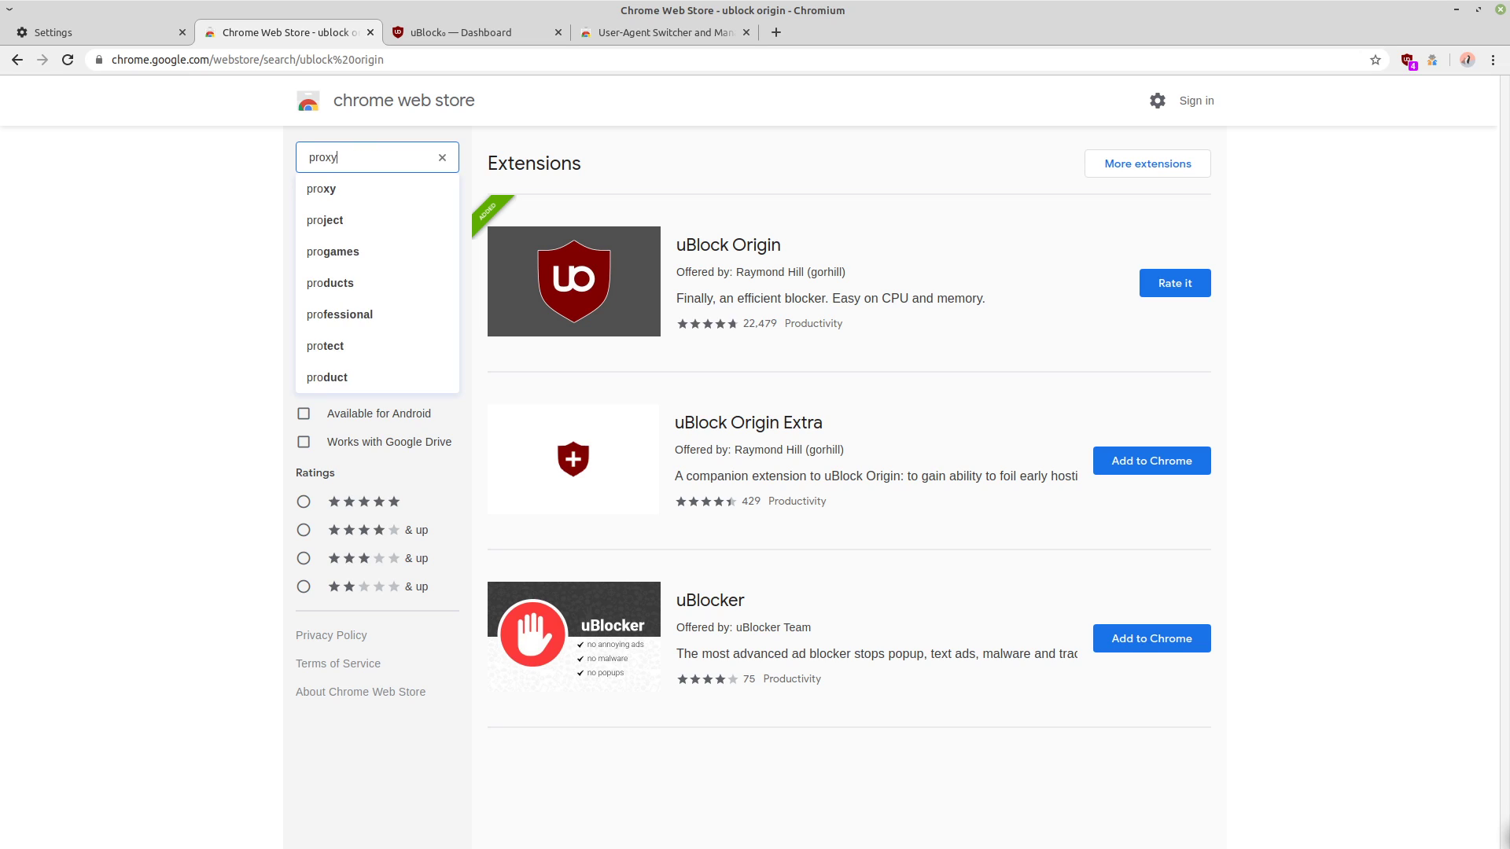
pyautogui.write(' switc')
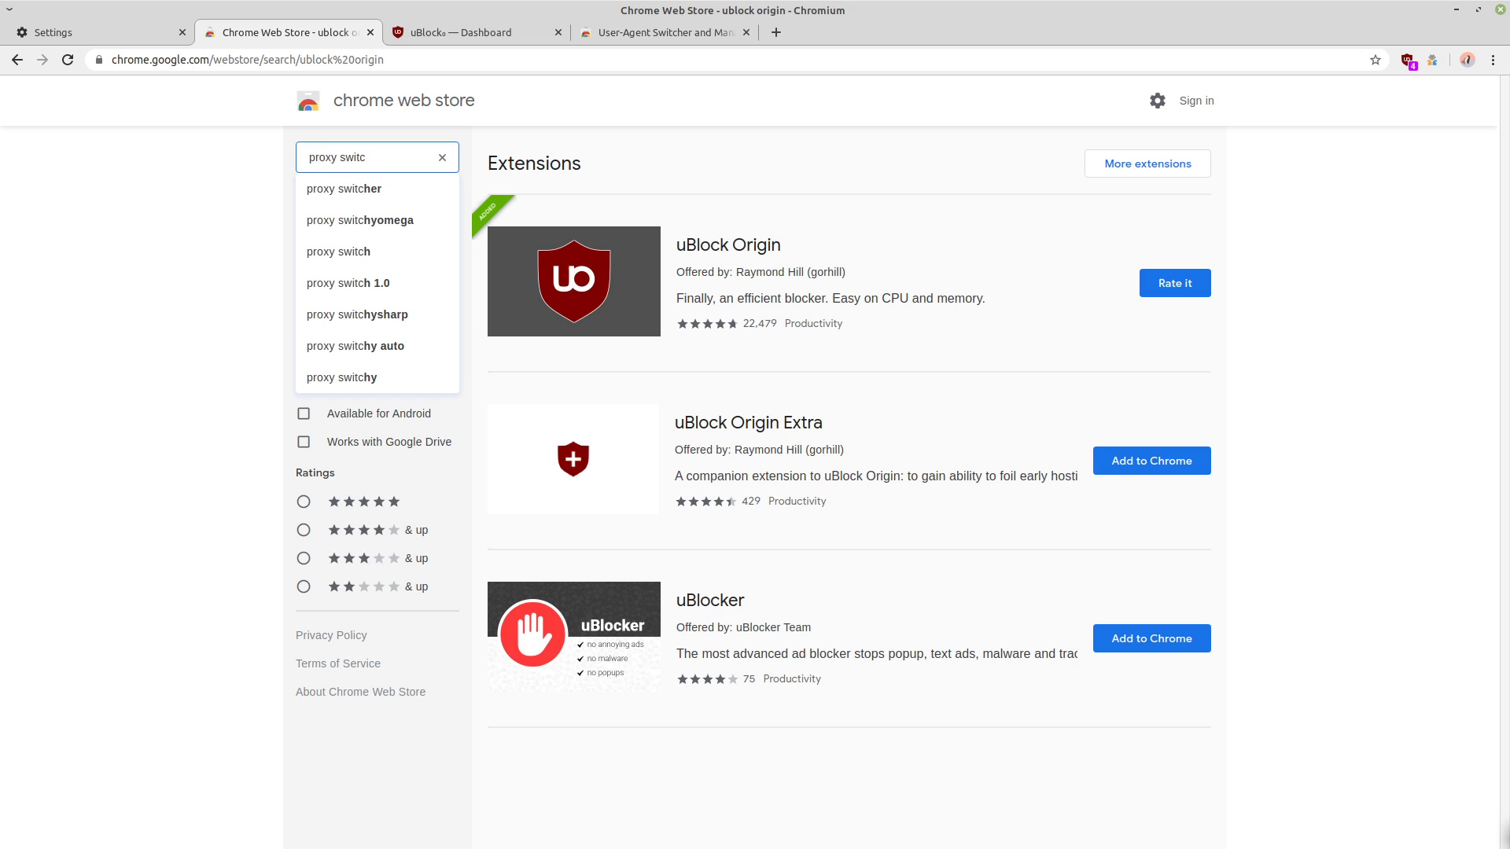
pyautogui.click(359, 220)
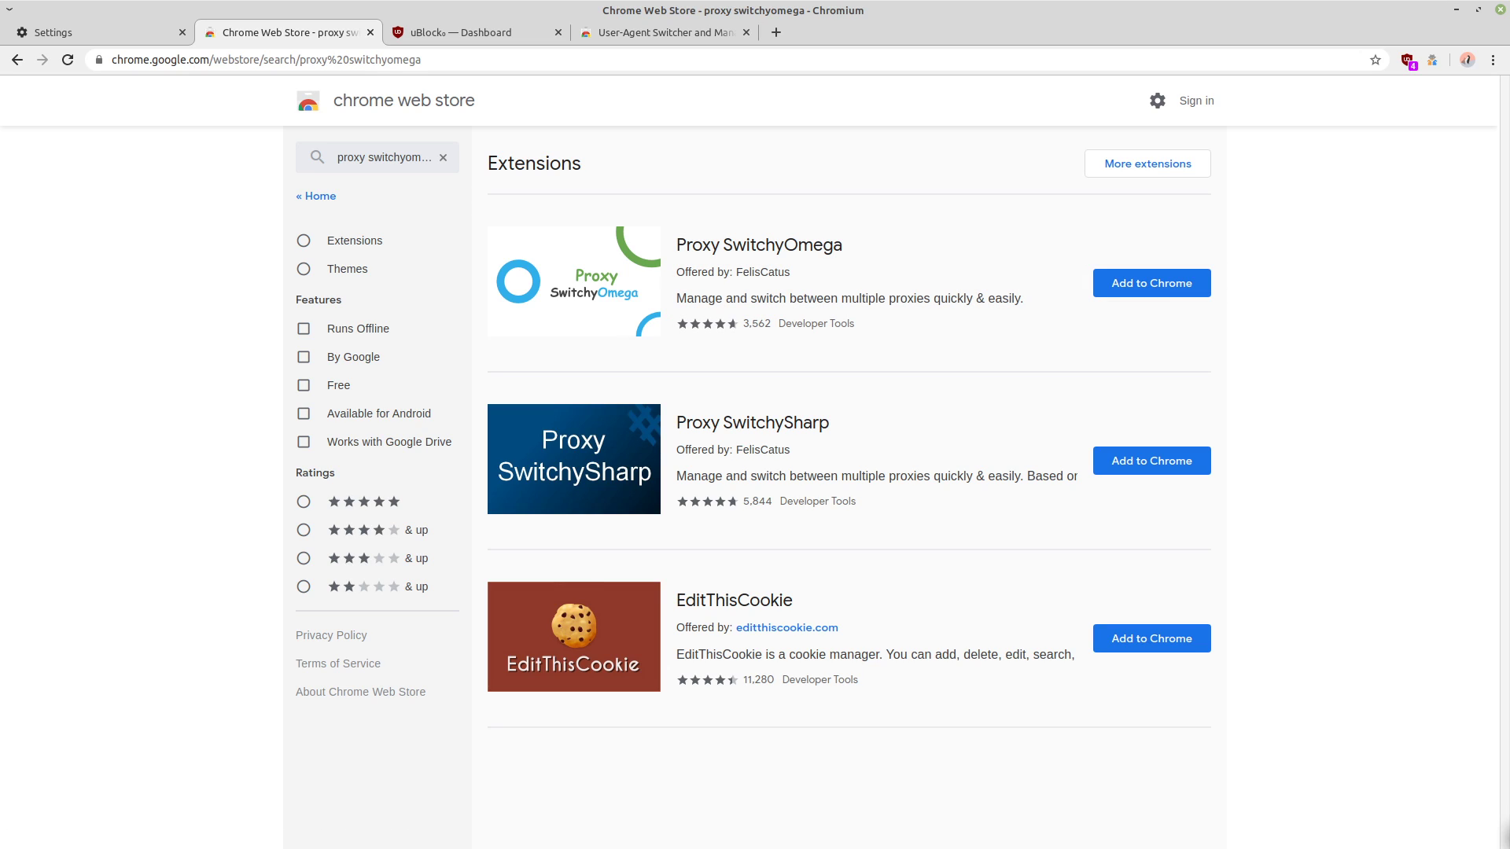
# Open the User-Agent Switcher and Manager extension and select the Chrome 82.0.4068.4 user agent for Windows 7
pyautogui.click(667, 32)
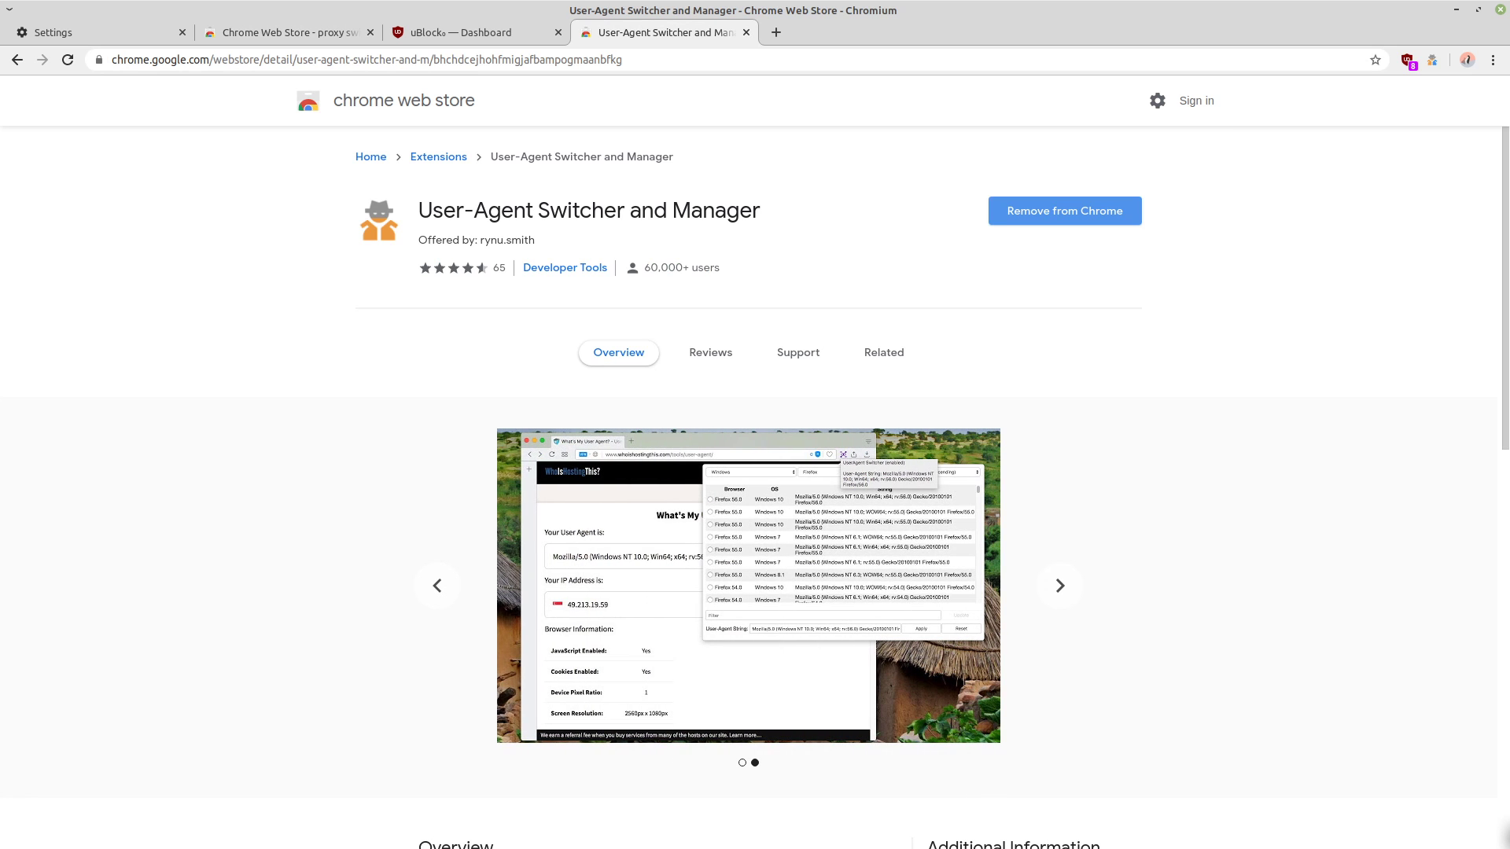
pyautogui.click(1432, 60)
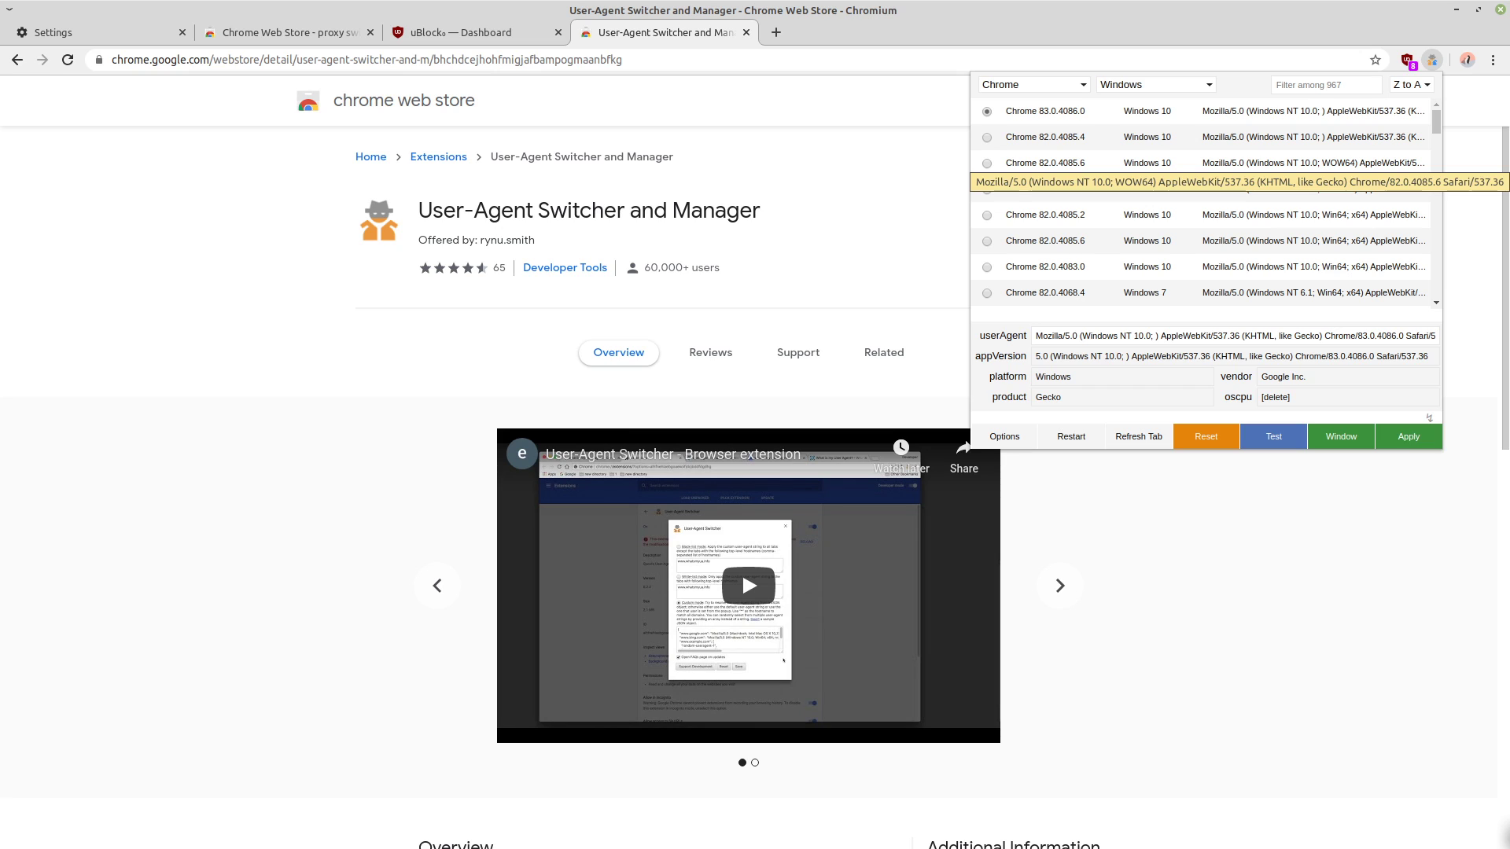
pyautogui.scroll(-2, 1203, 197)
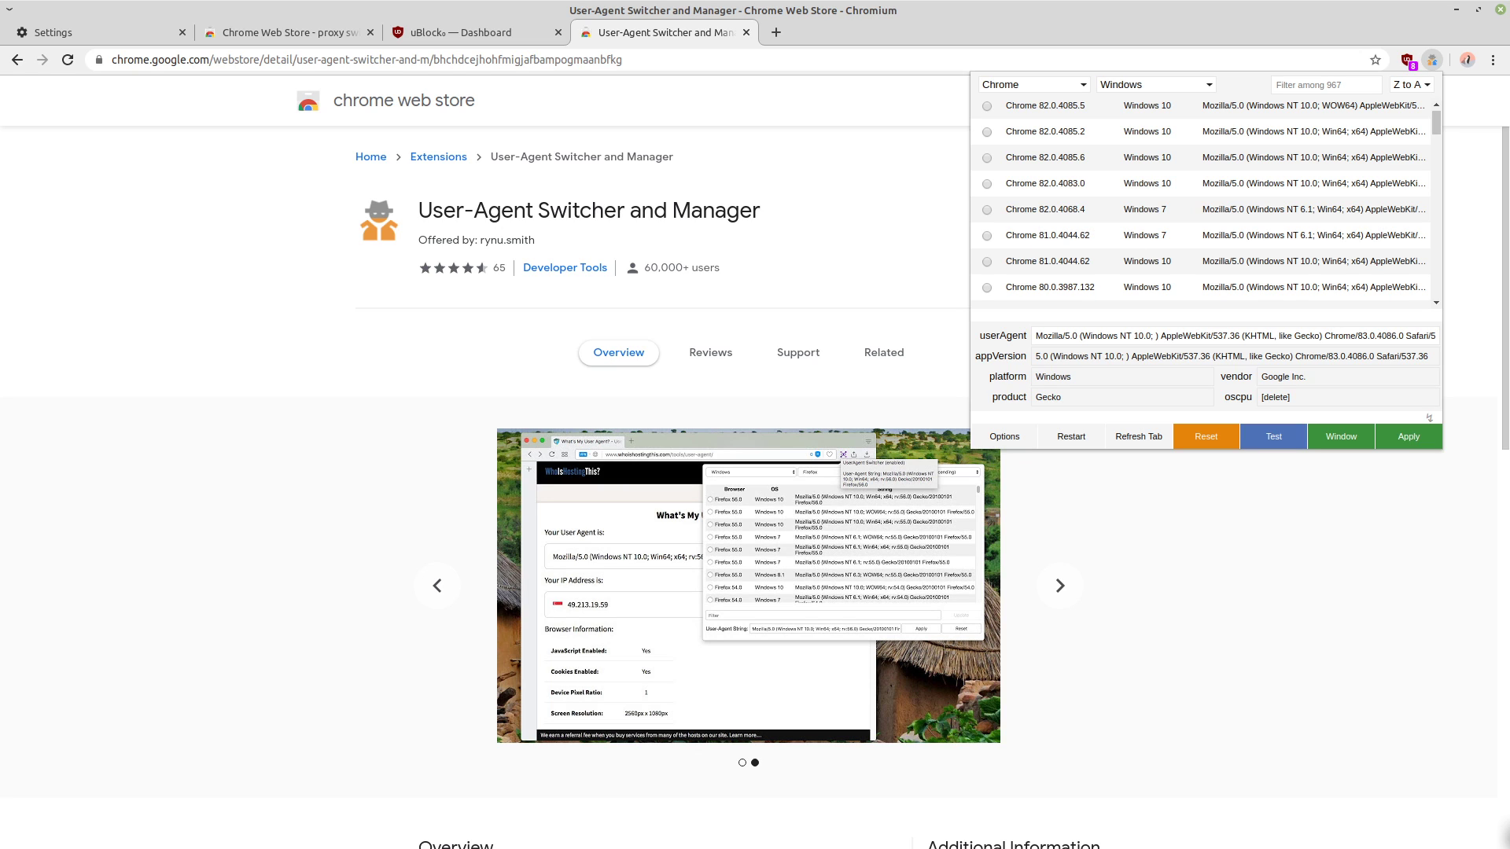
pyautogui.click(1145, 210)
# Change the user agent browser to Safari and select the Safari 5.0.3 entry for Windows XP
pyautogui.scroll(-5, 1200, 203)
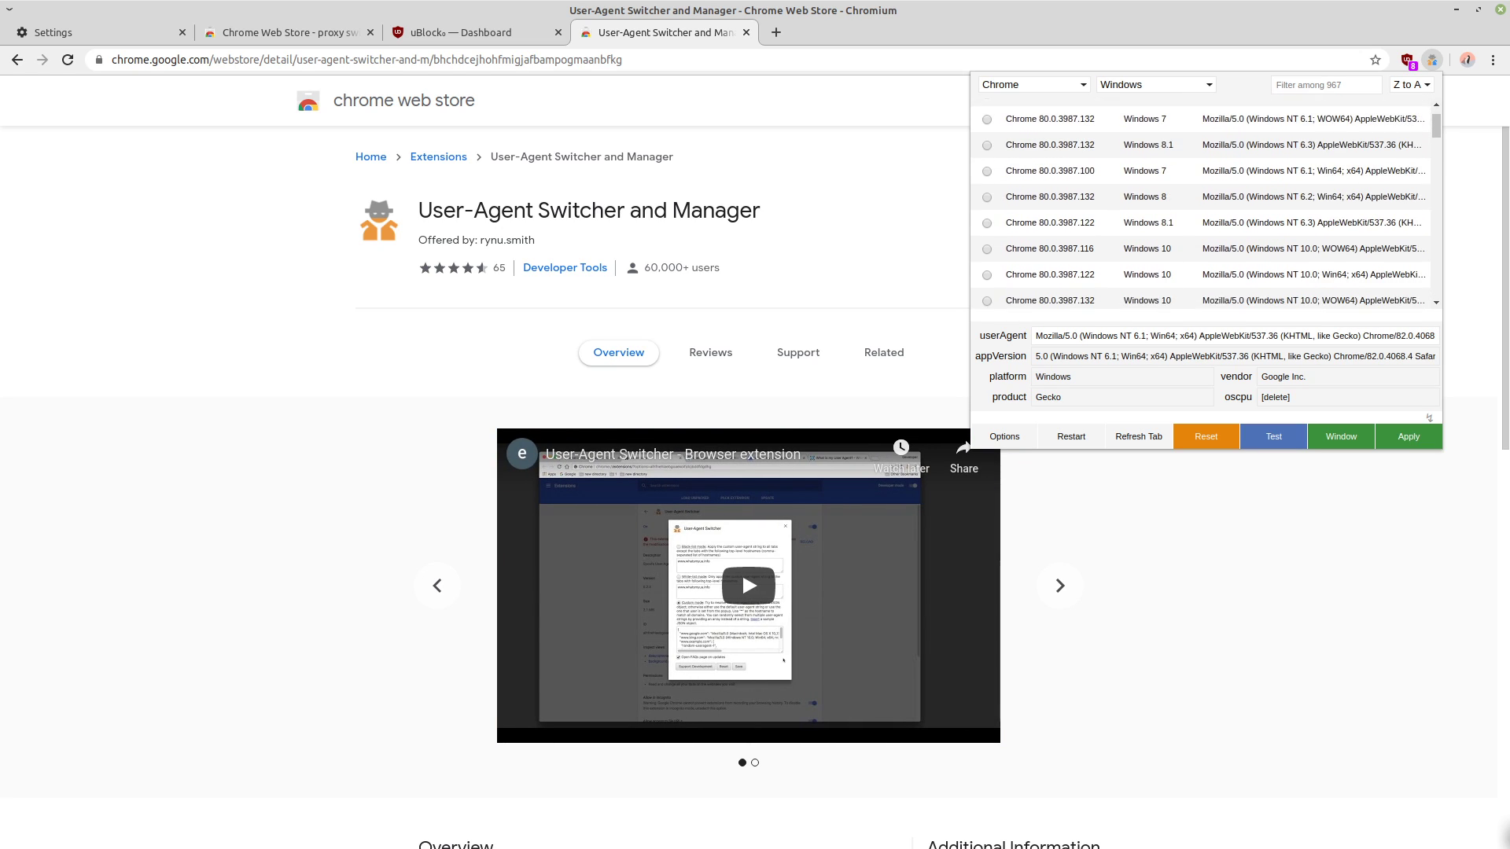
pyautogui.scroll(-5, 1200, 203)
pyautogui.moveTo(1436, 127); pyautogui.dragTo(1436, 250)
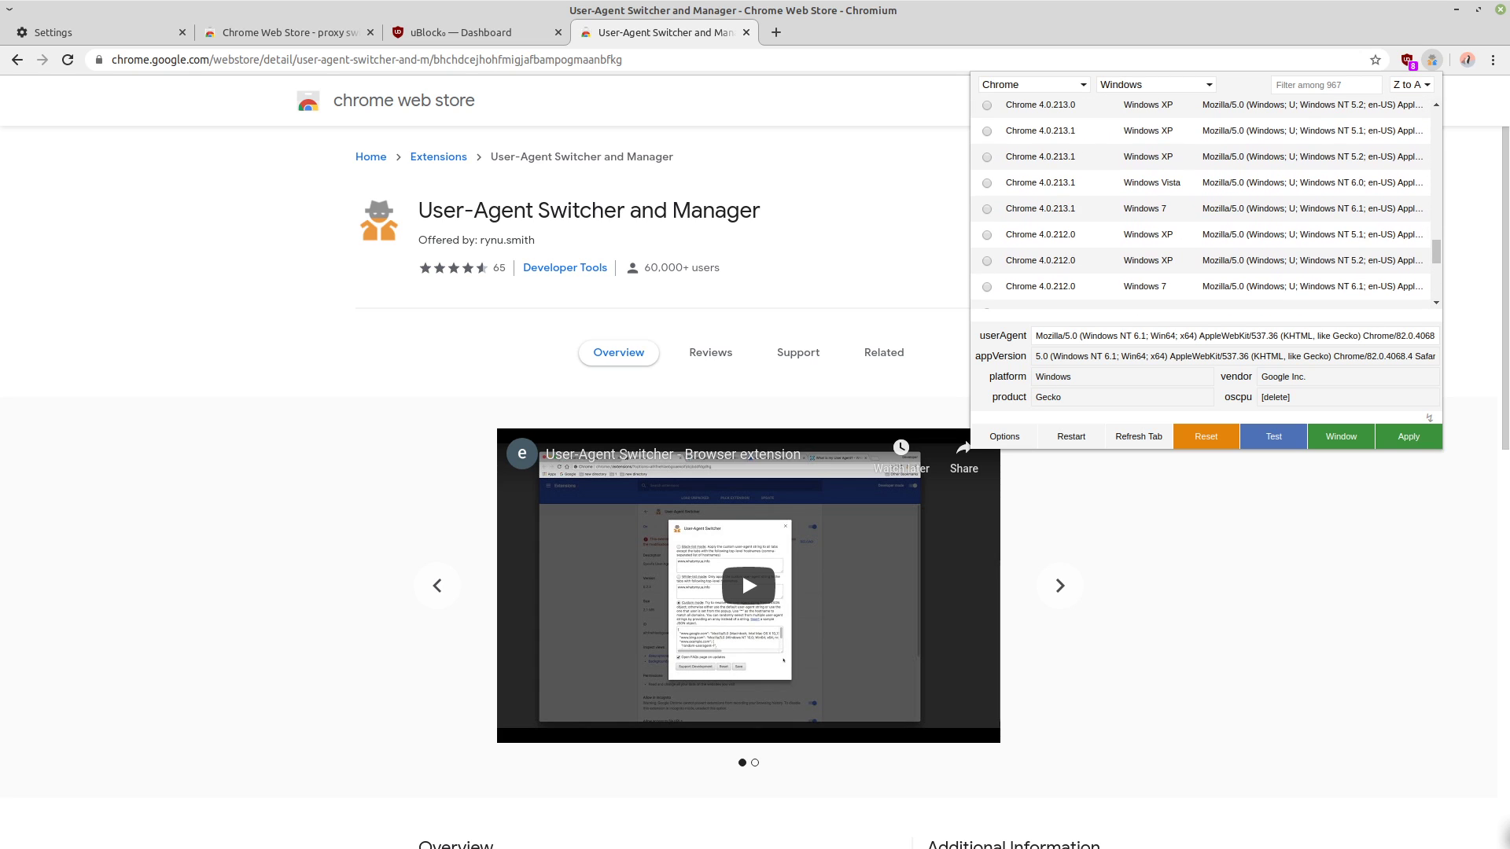
pyautogui.click(1033, 84)
pyautogui.click(1028, 125)
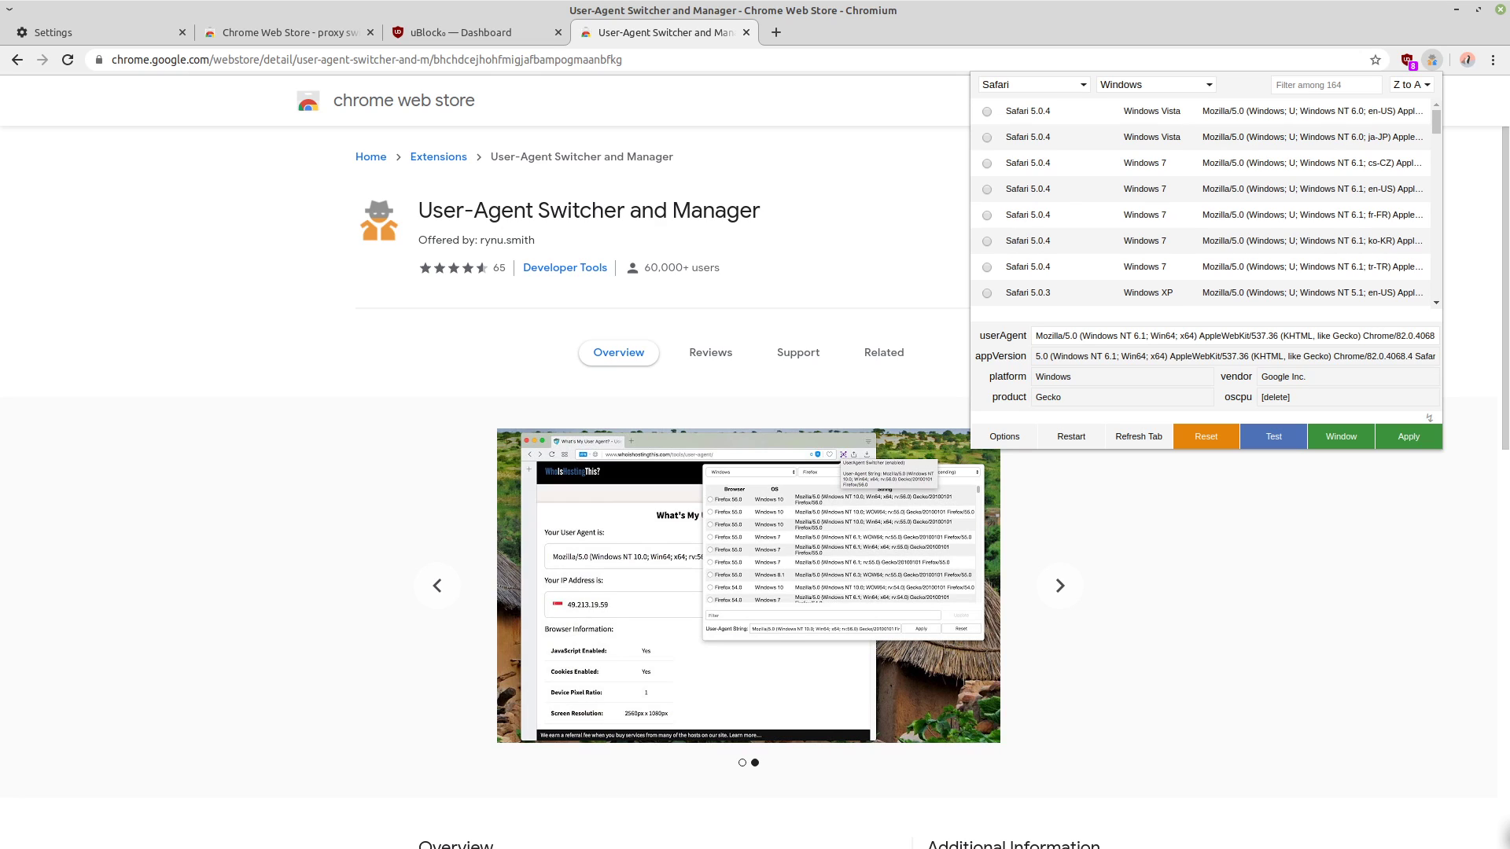
pyautogui.click(986, 292)
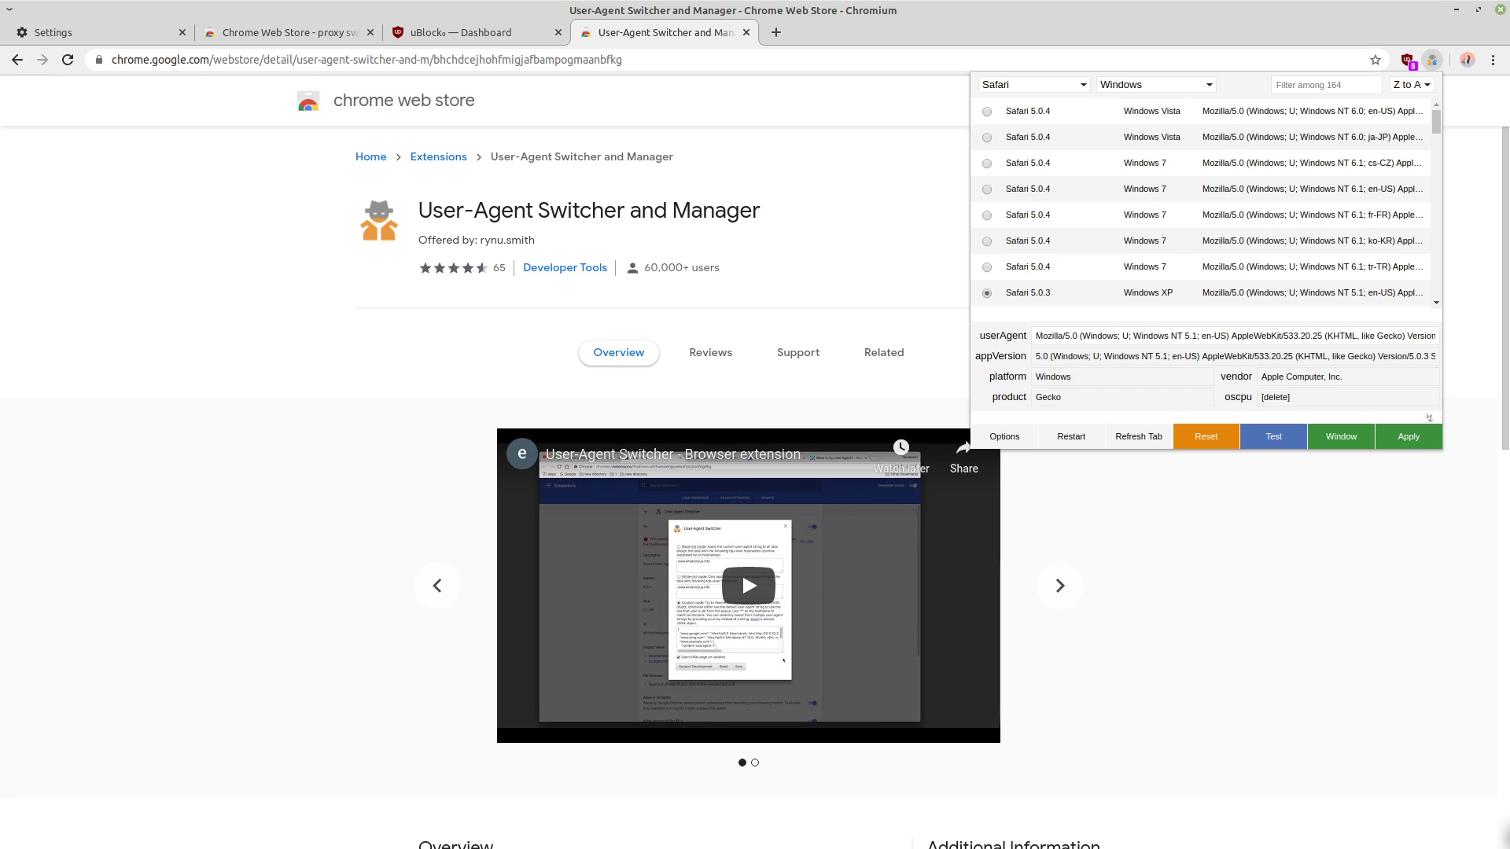
pyautogui.click(1033, 84)
pyautogui.scroll(-10, 1029, 181)
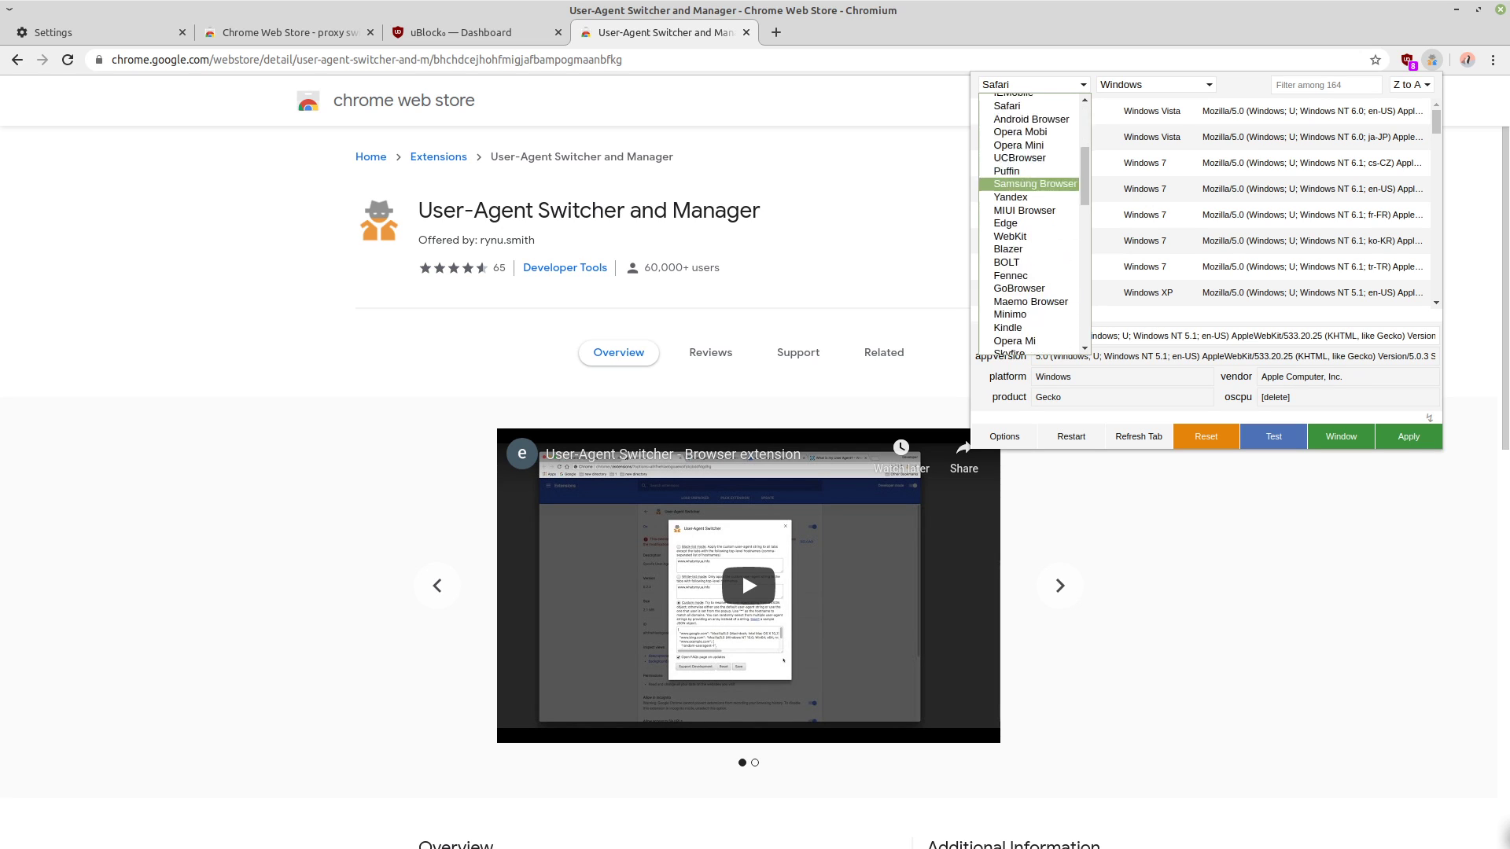
pyautogui.press('Escape')
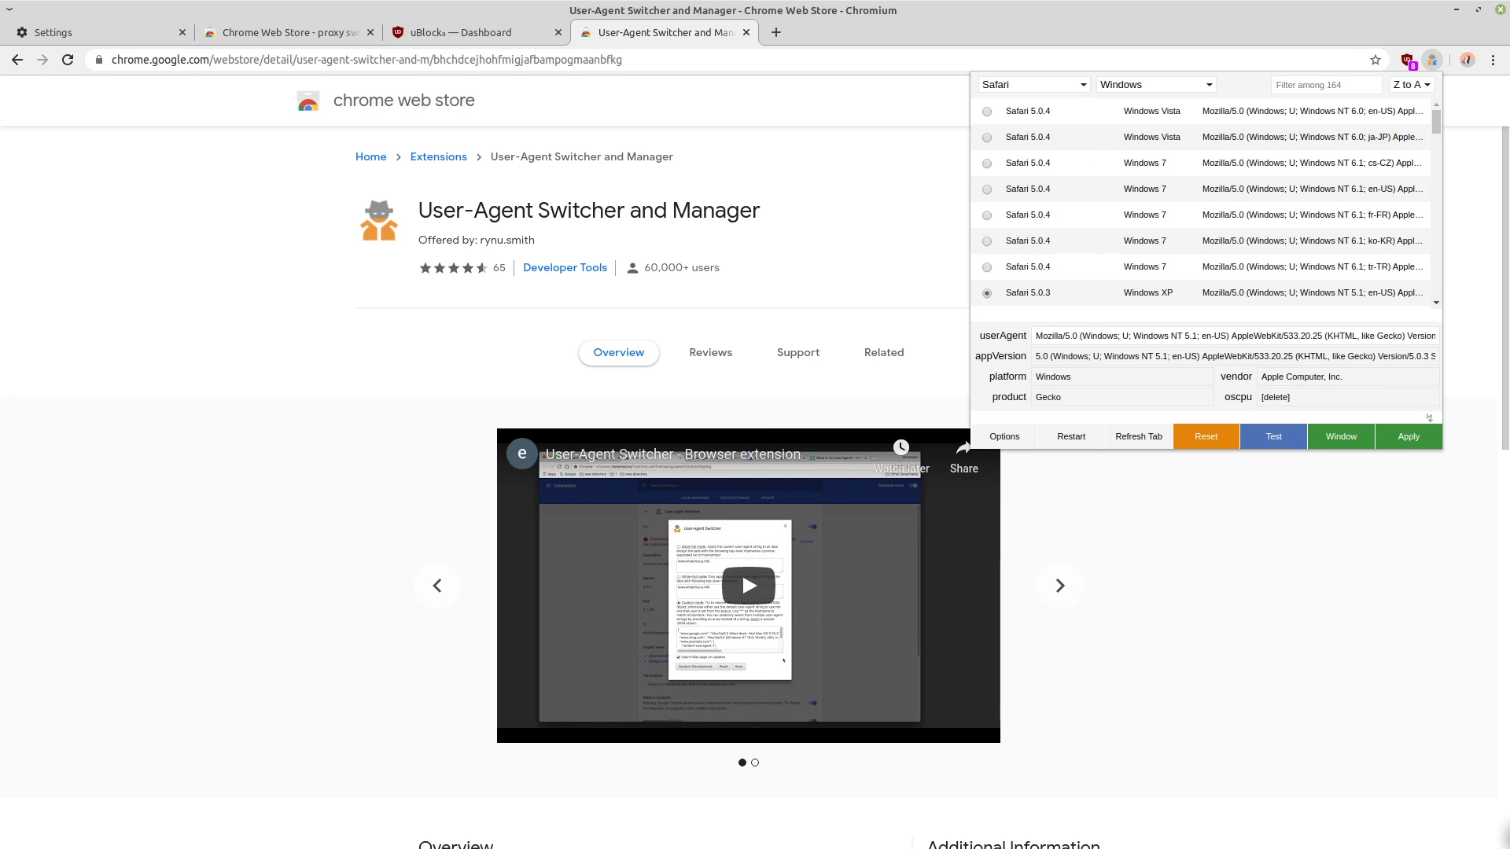
# Replace the userAgent string with the custom text "sdafsadfsadfds fsad"
pyautogui.click(1125, 336)
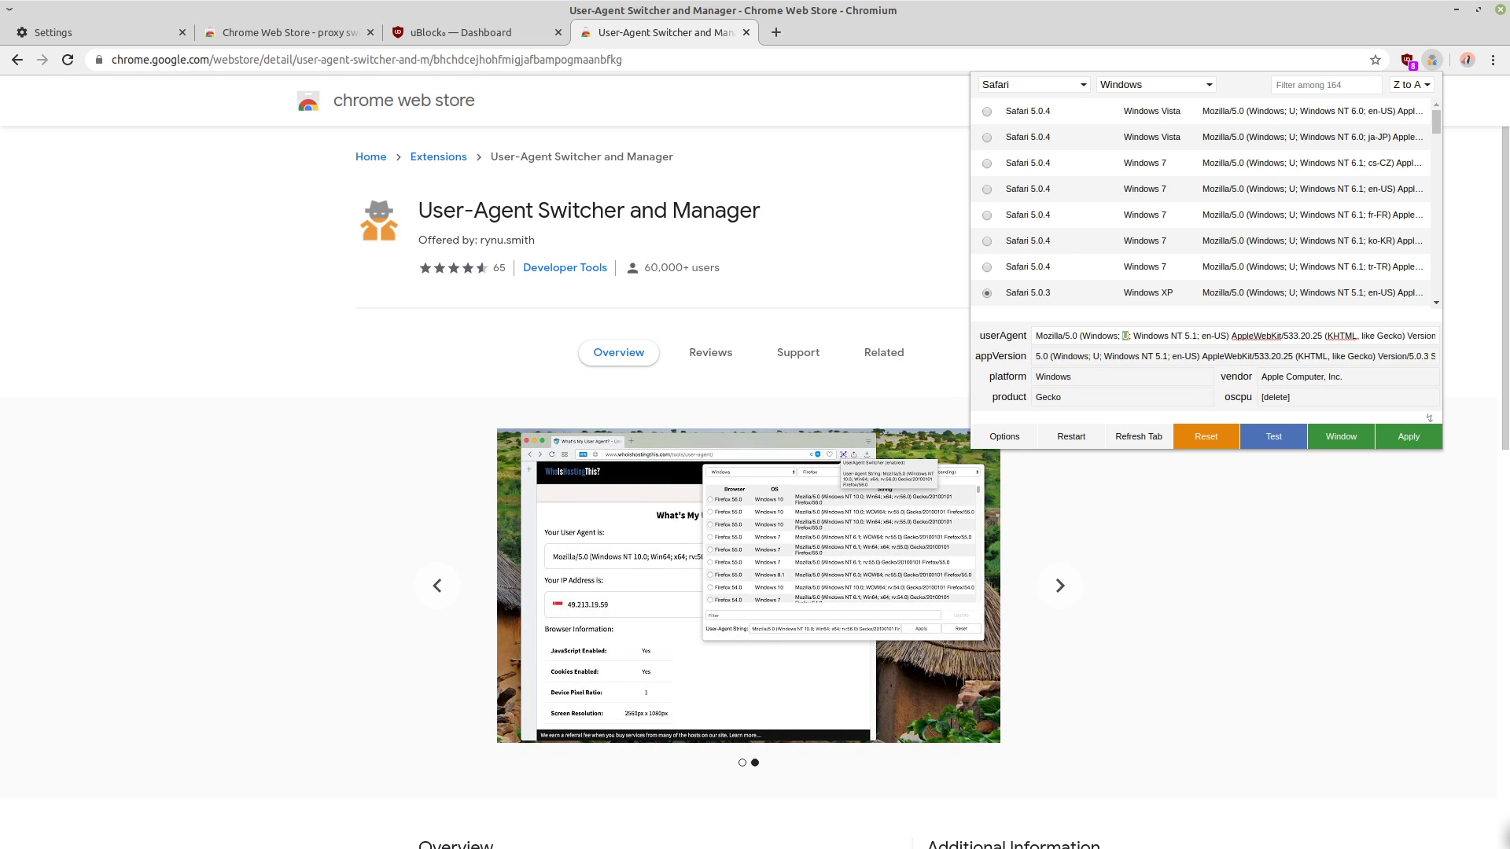
pyautogui.press('End')
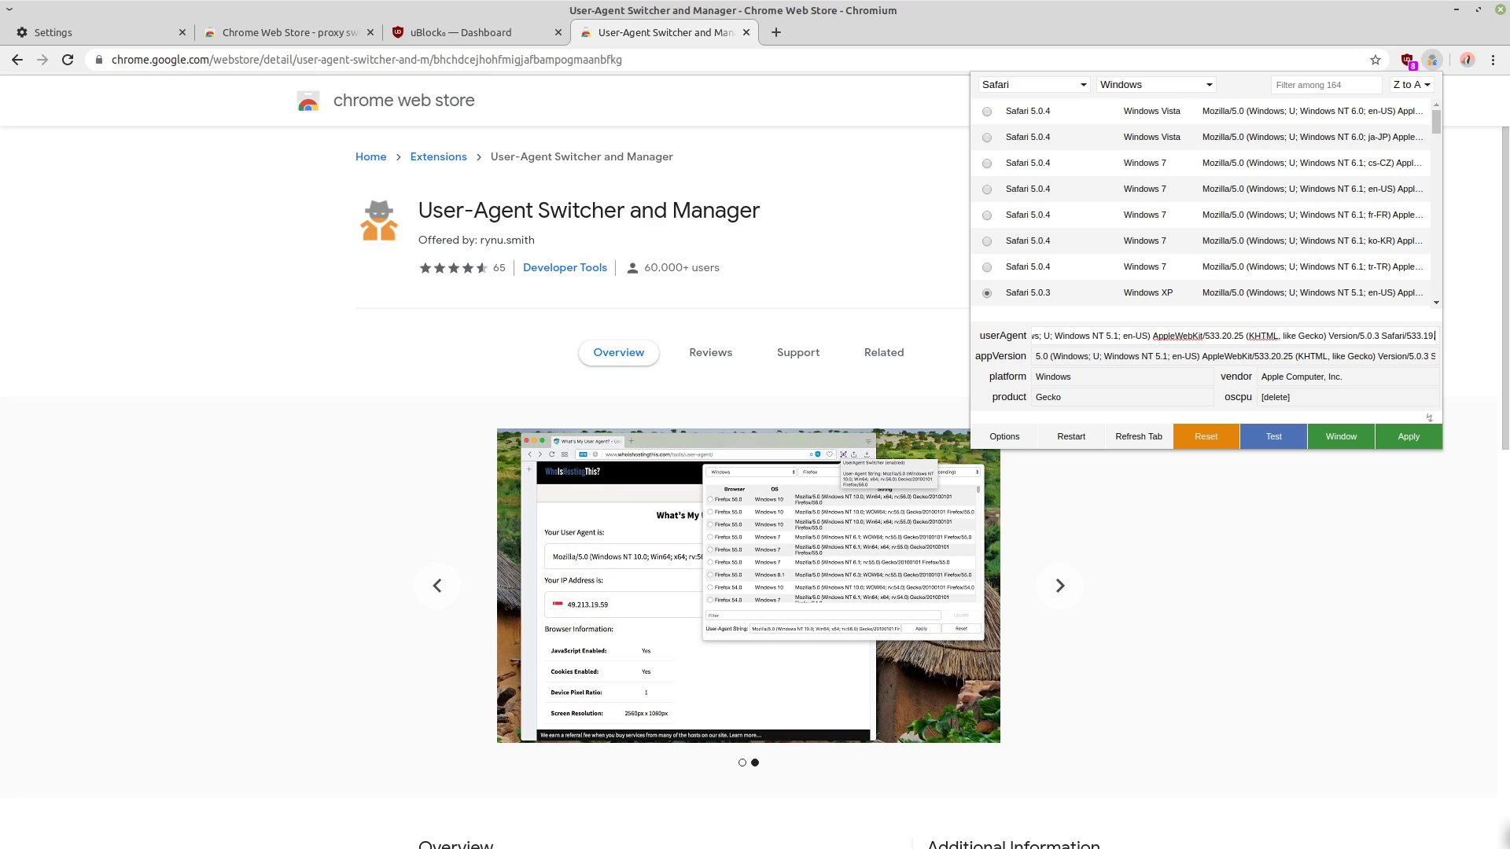
pyautogui.hotkey('ctrl', 'a')
pyautogui.write('sdafsadfsa')
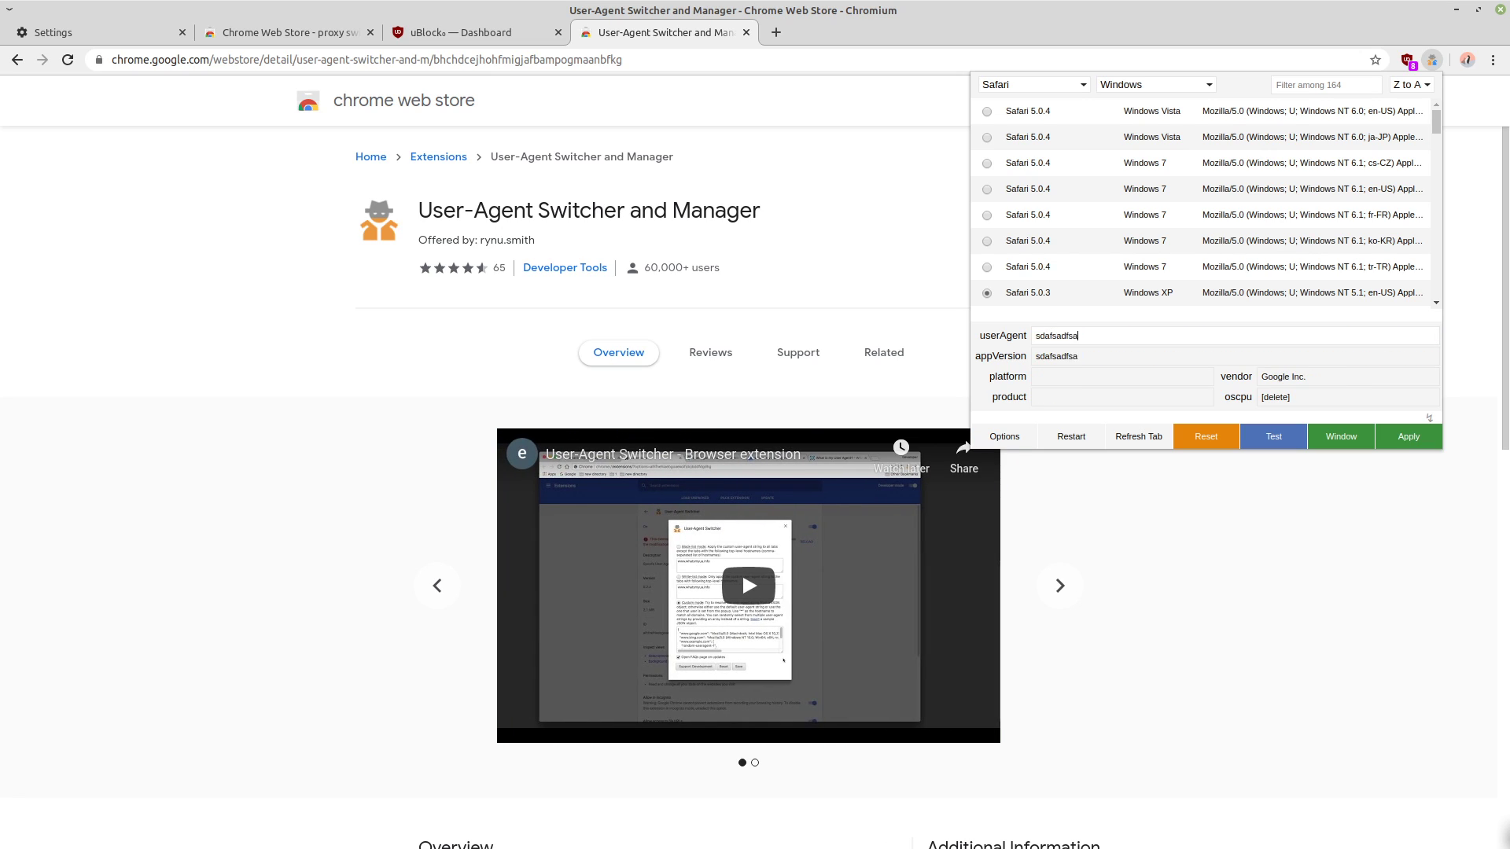
pyautogui.write('dfds fsad')
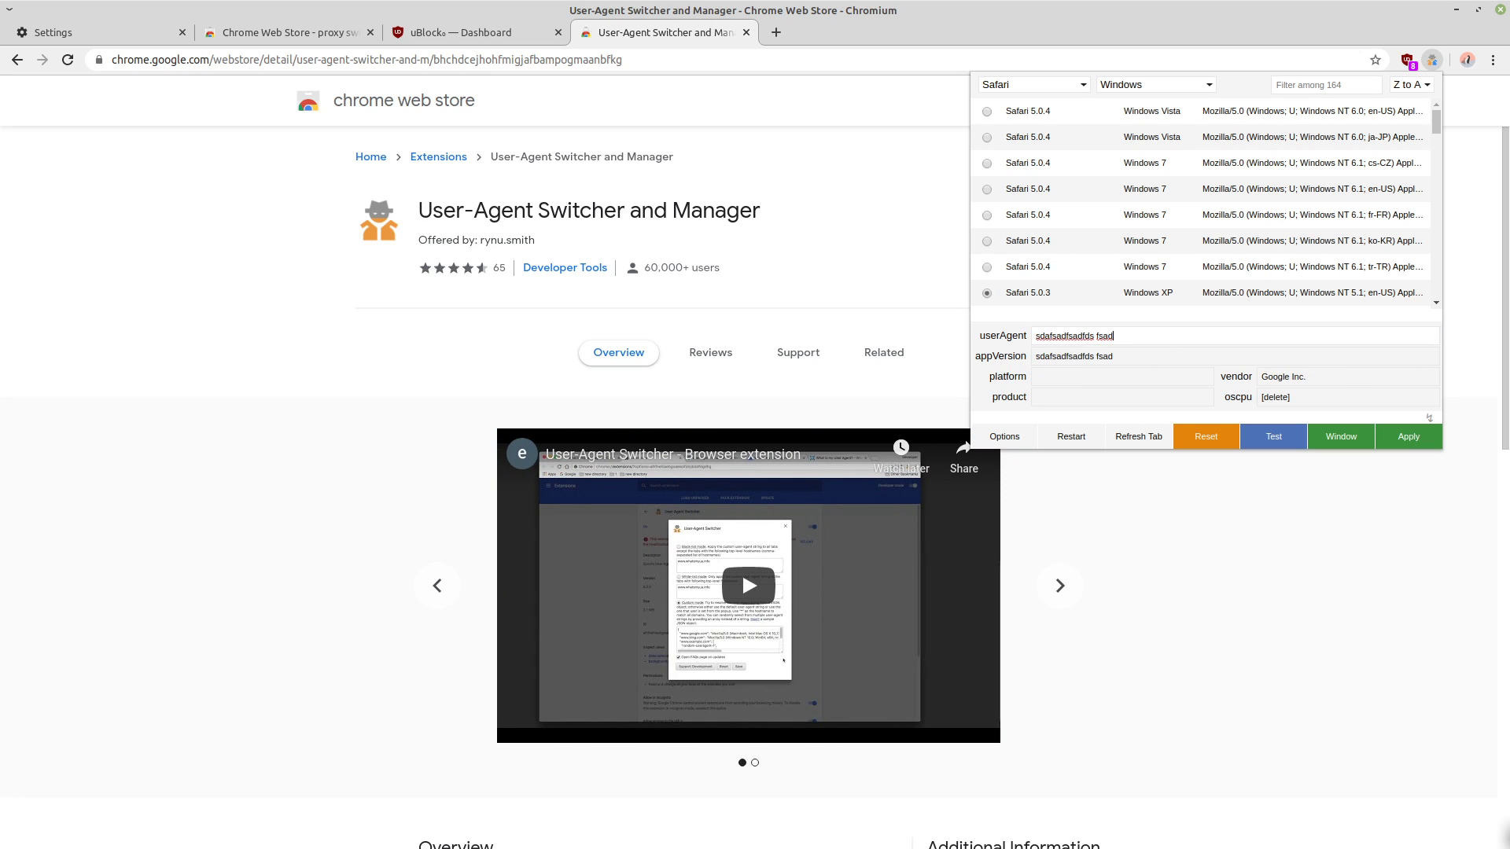